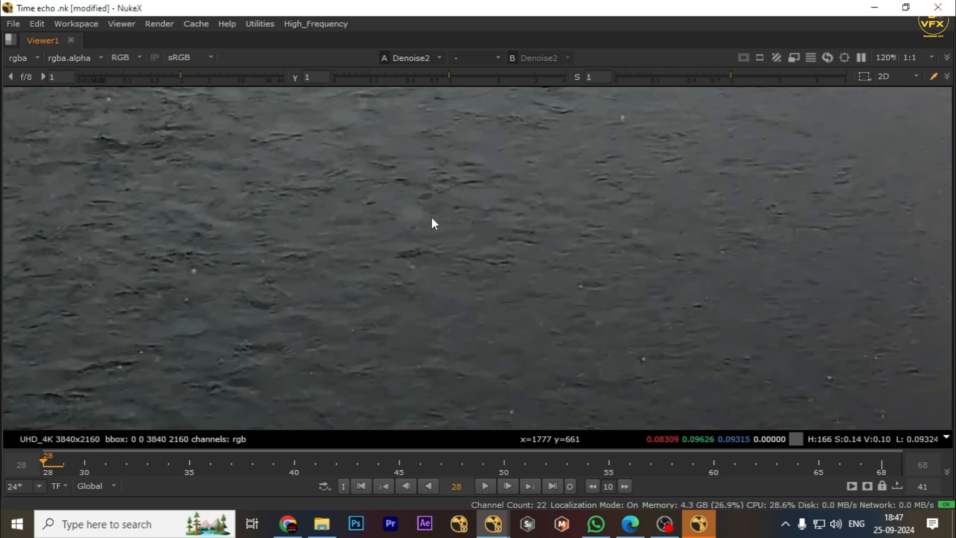
- Add a TemporalMedian node directly after the Denoise2 node
key(f)
key(space)
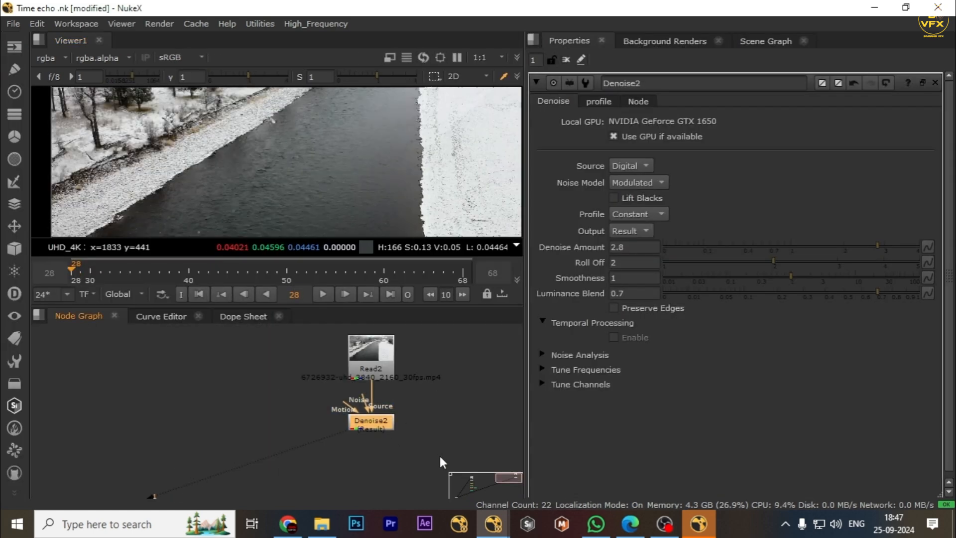
key(Tab)
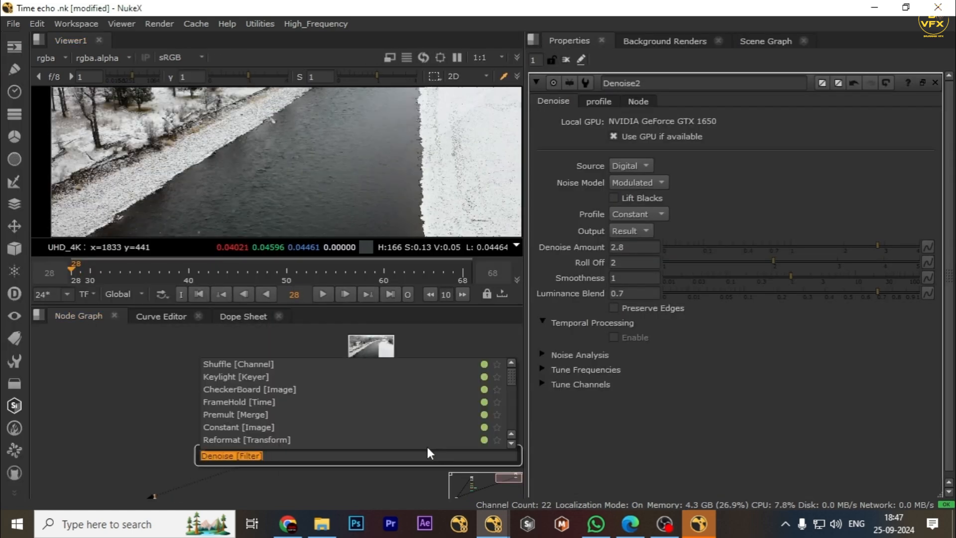
text(temporal)
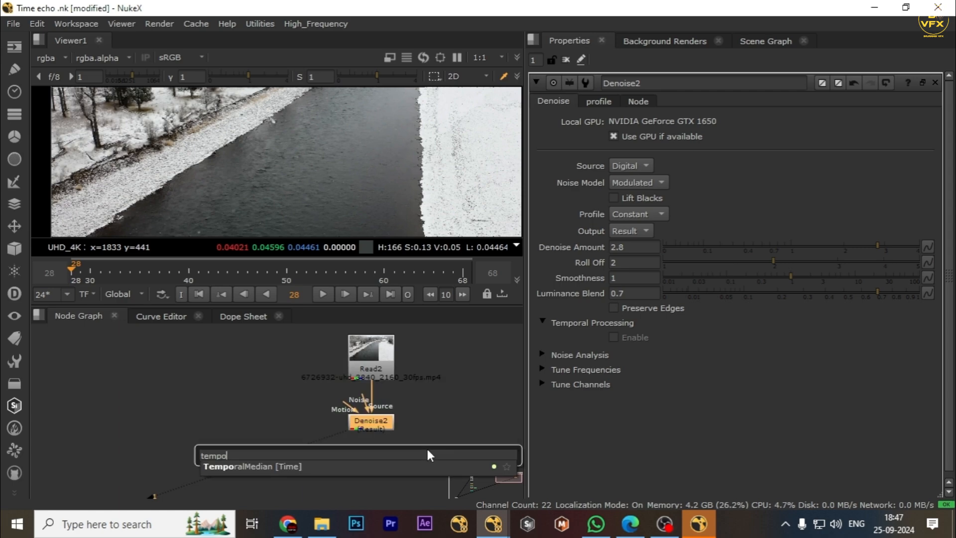
key(Return)
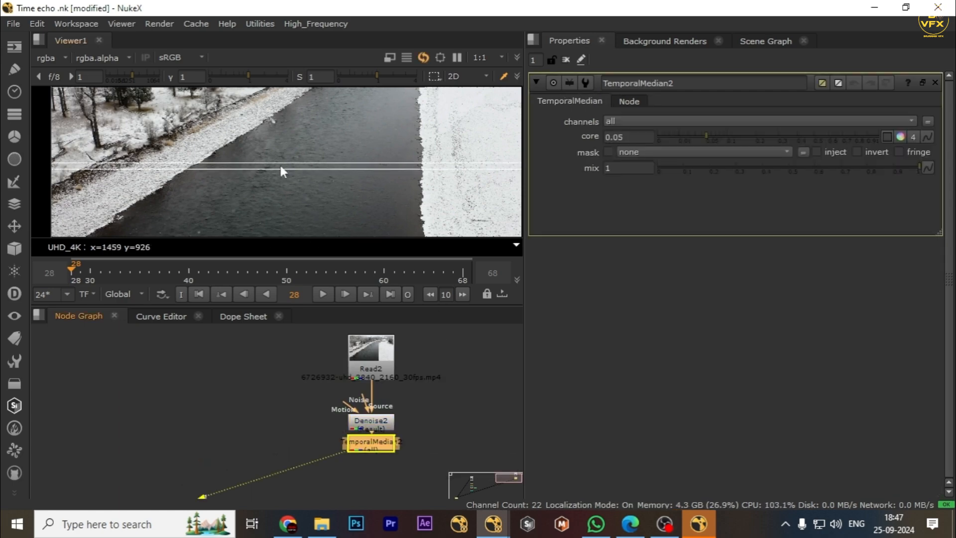
- Examine the river's water surface up close in the TemporalMedian result
key(space)
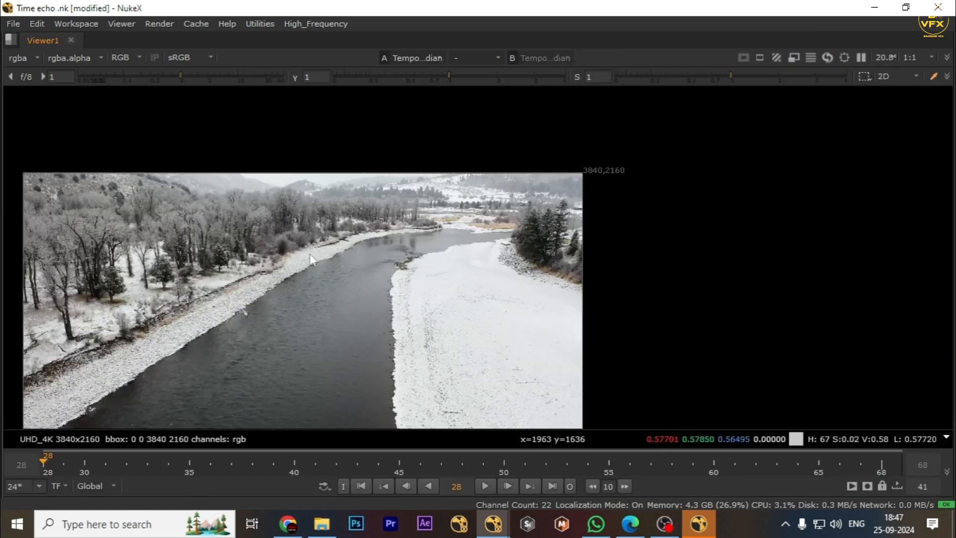
scroll(348, 333, up, 2)
scroll(465, 344, up, 4)
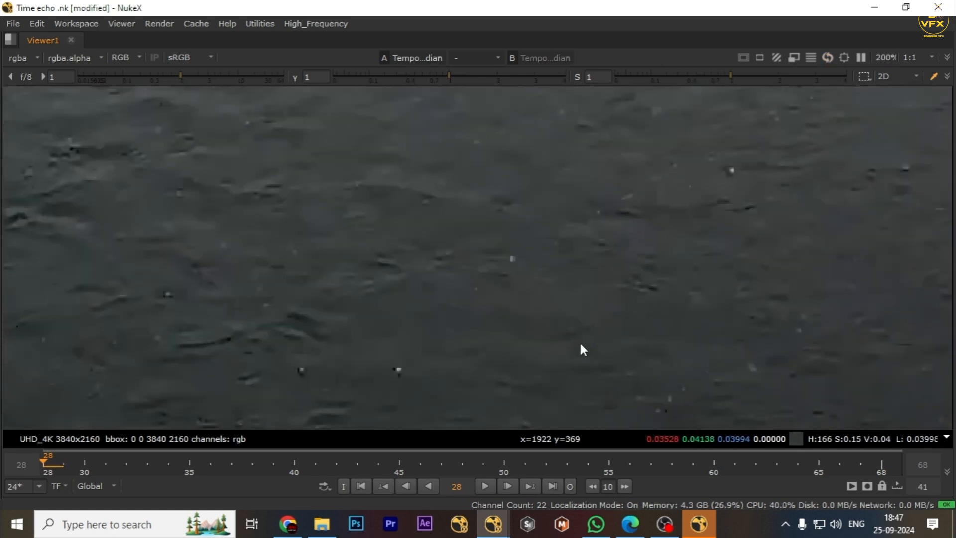
scroll(357, 288, down, 3)
scroll(310, 293, down, 2)
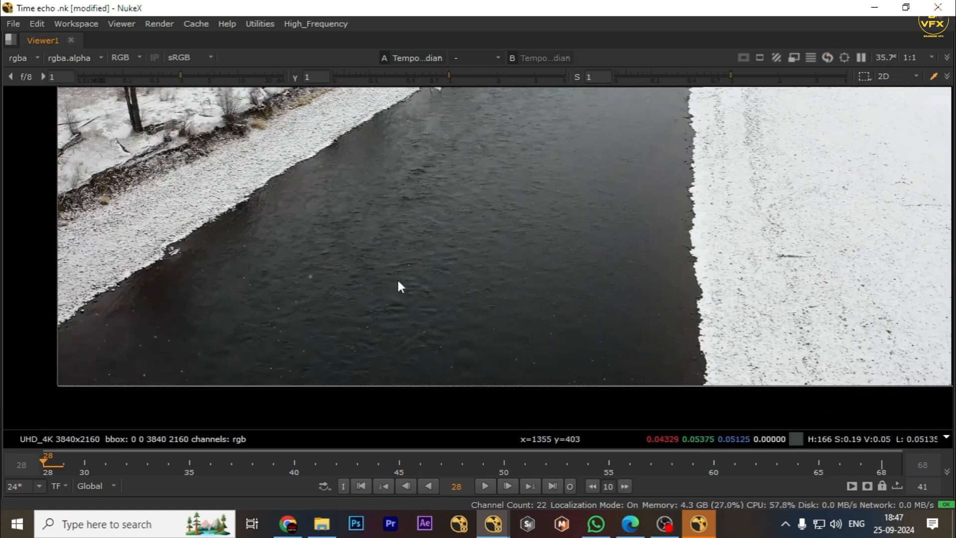
scroll(407, 274, up, 4)
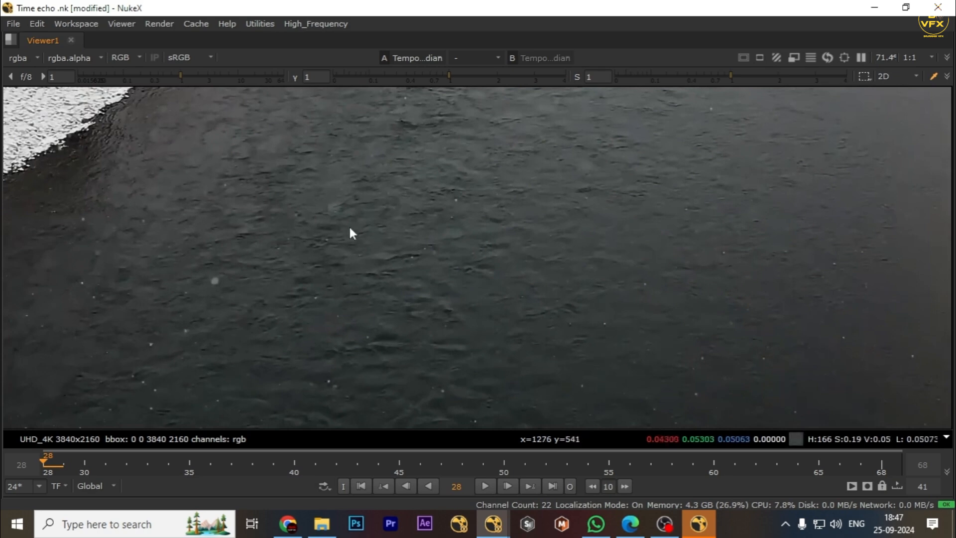
- Move the TemporalMedian2 node lower in the node graph to leave space beneath Denoise2
key(space)
middle_drag(354, 440, 322, 409)
drag(355, 415, 355, 433)
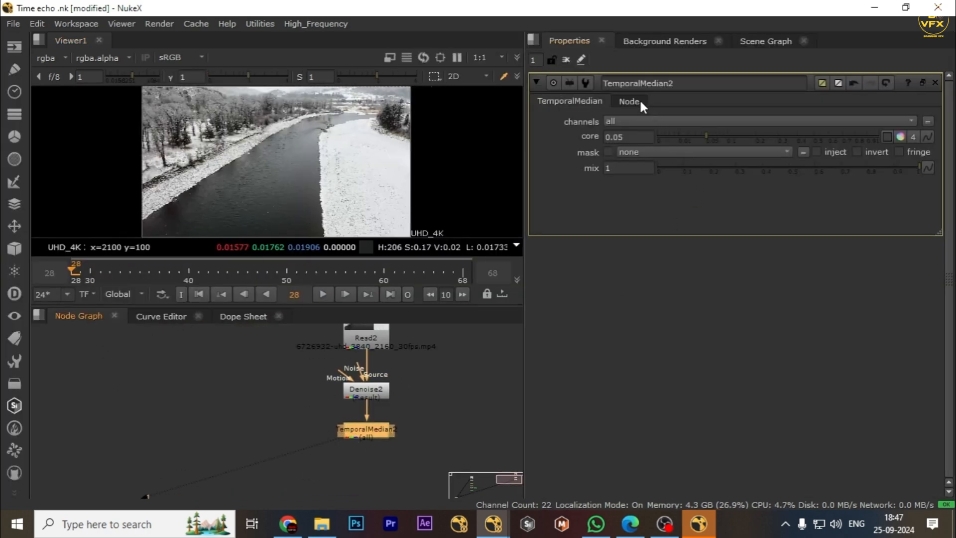
drag(480, 397, 126, 493)
key(space)
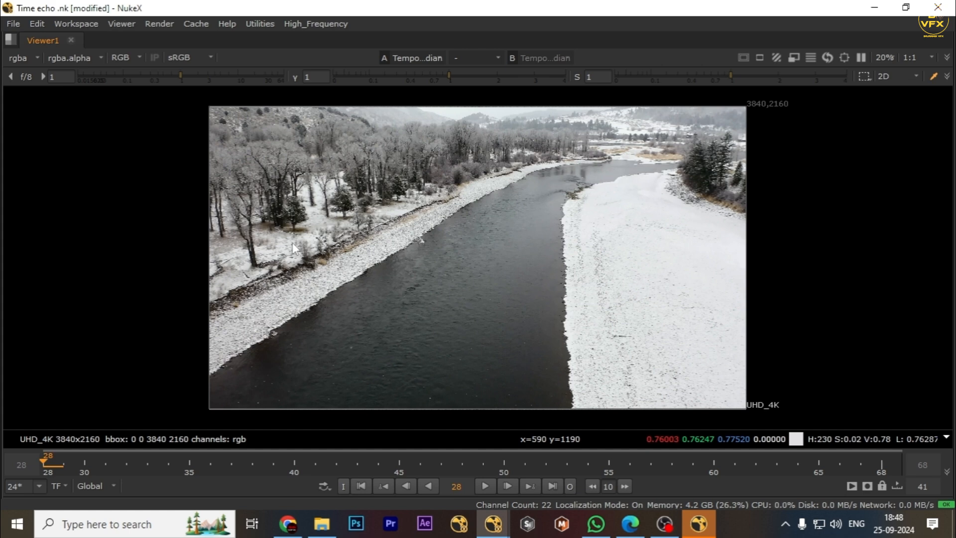
key(space)
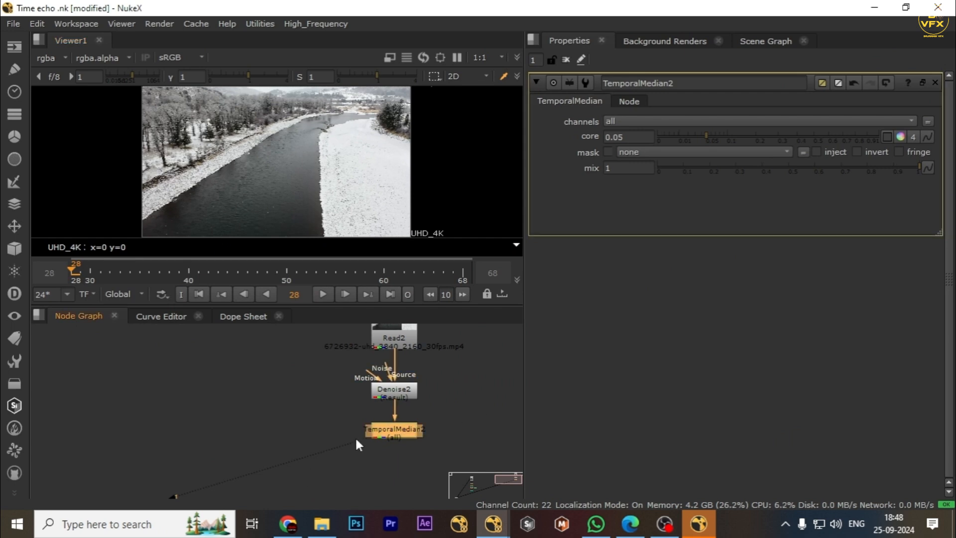
drag(375, 437, 383, 454)
middle_drag(403, 452, 395, 448)
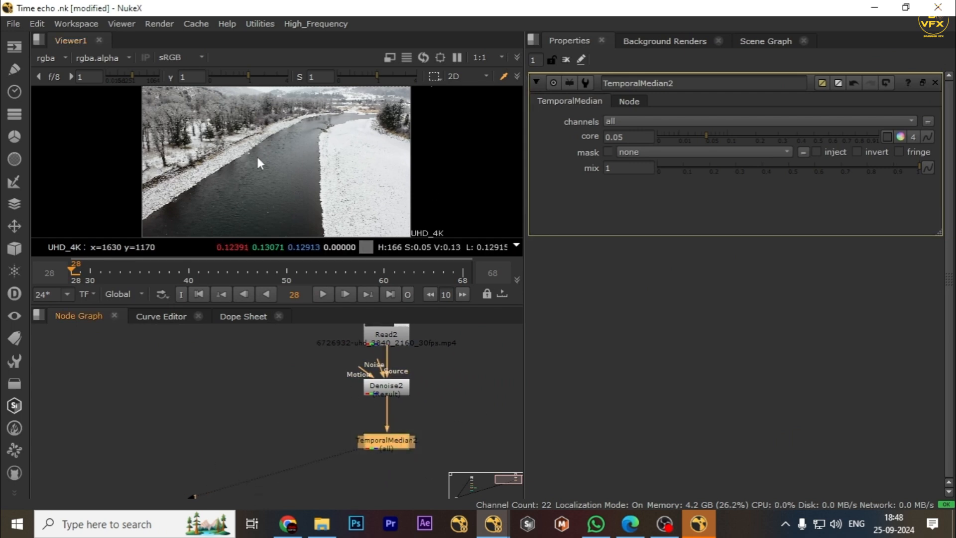
- Raise the TemporalMedian2 core to 0.23, inspect the water surface up close and play back the shot
key(space)
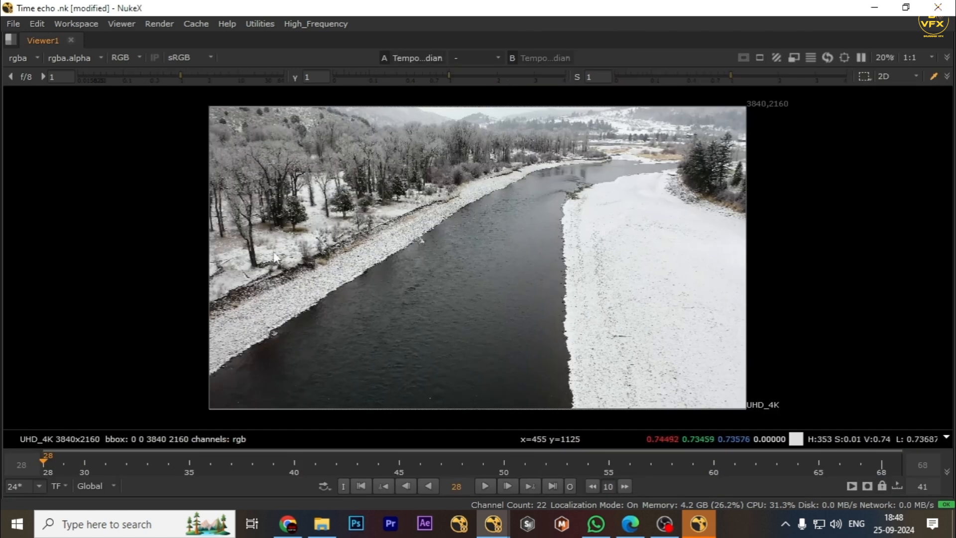
scroll(437, 371, up, 3)
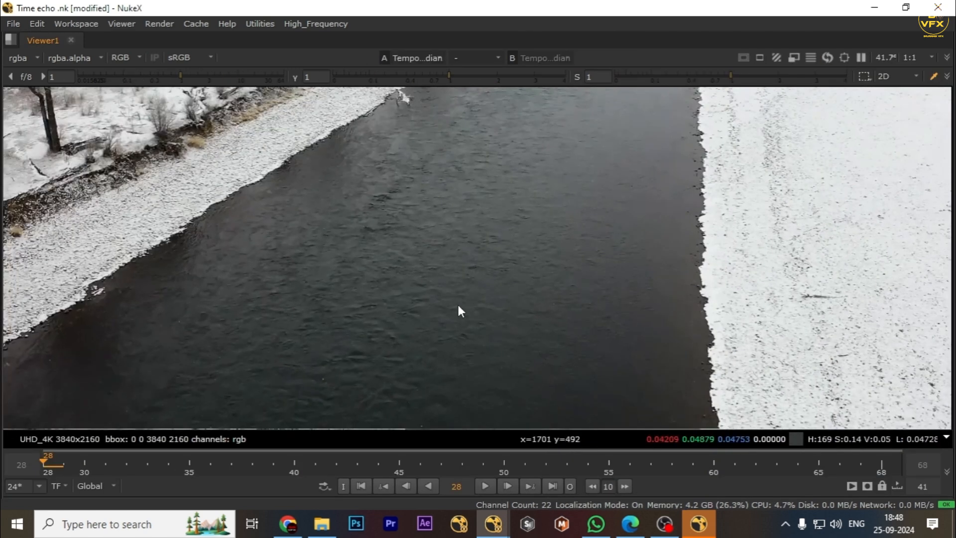
middle_drag(416, 274, 591, 232)
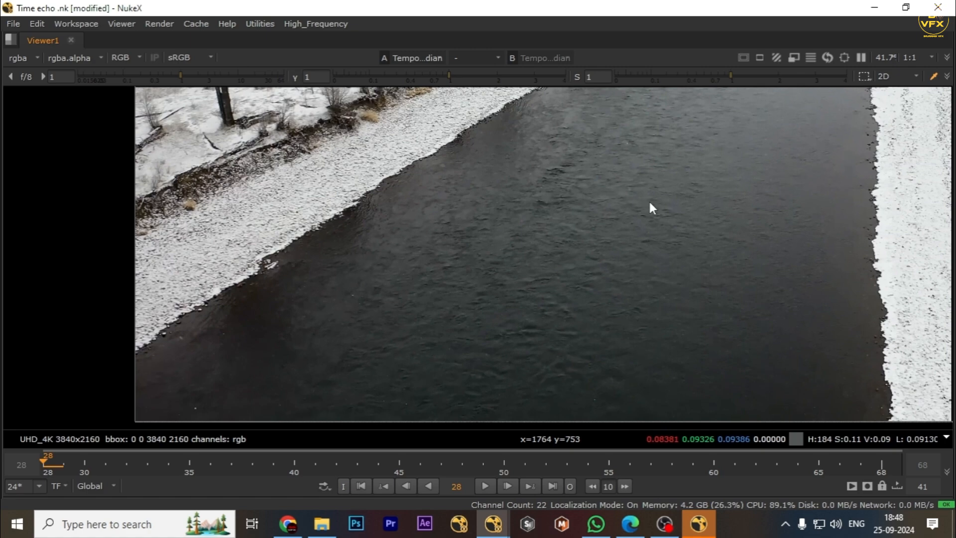
key(space)
key(space)
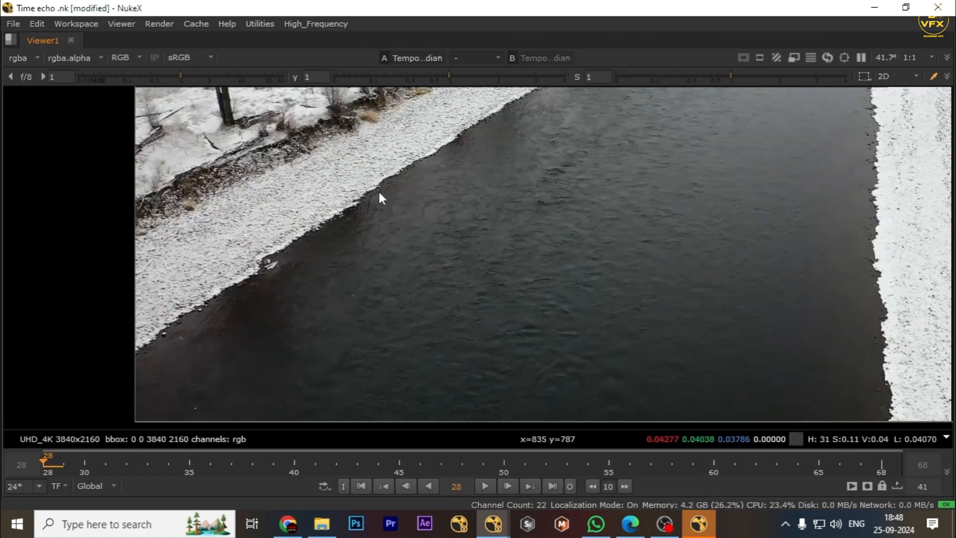
key(f)
key(l)
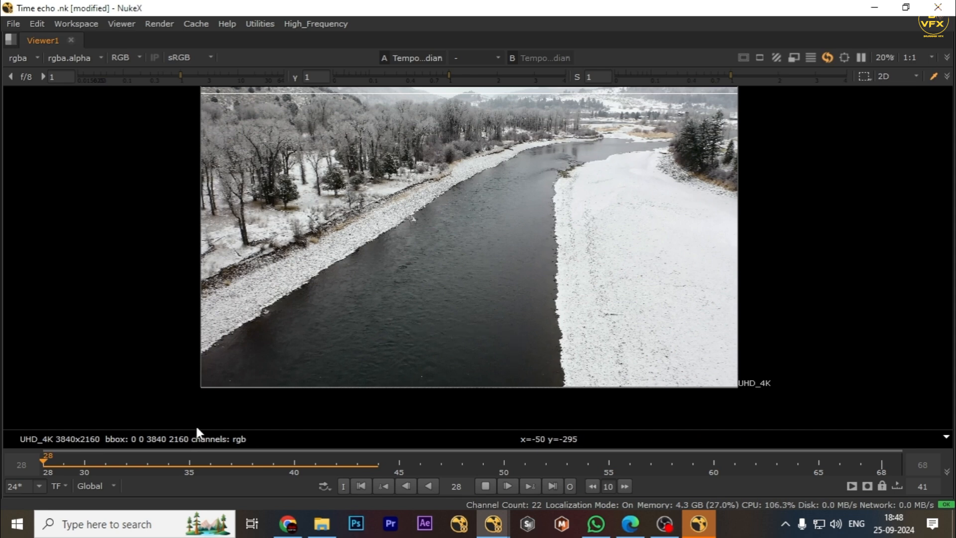
drag(84, 465, 147, 448)
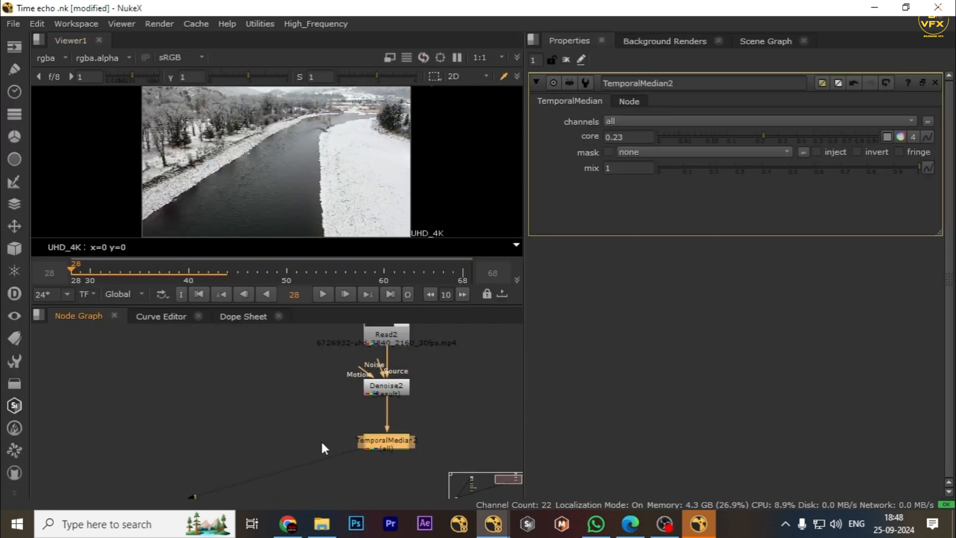
- Add a TimeEcho node directly after the TemporalMedian2 node
middle_drag(320, 440, 303, 416)
key(Tab)
text(tim)
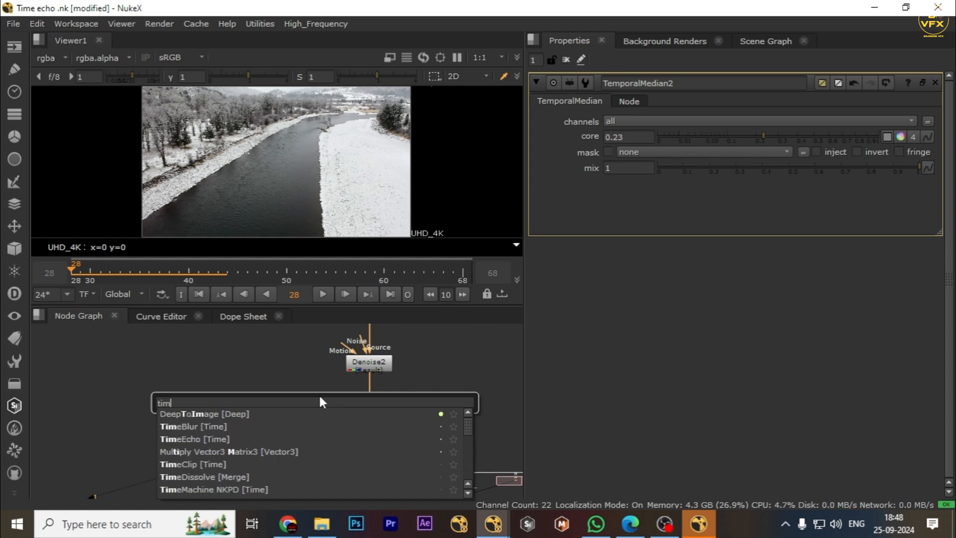
text(ee)
key(Return)
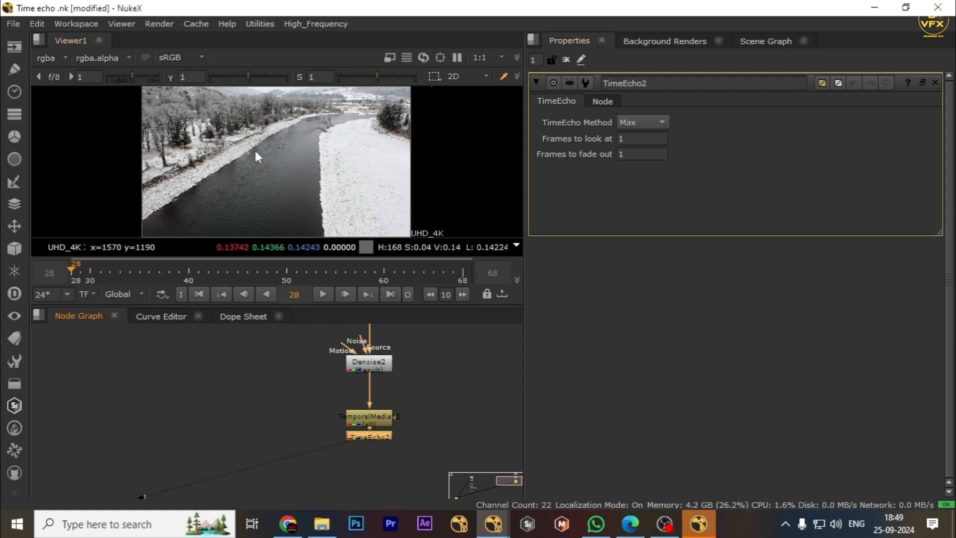
- Set the TimeEcho frames to look at to 2 and try the Plus and Average methods, ending on Average
double_click(654, 135)
text(2)
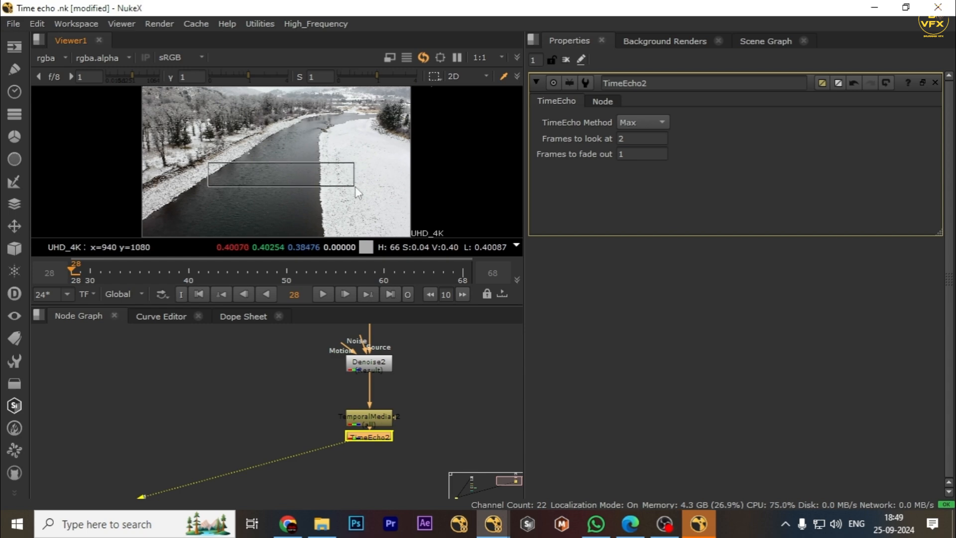
click(643, 123)
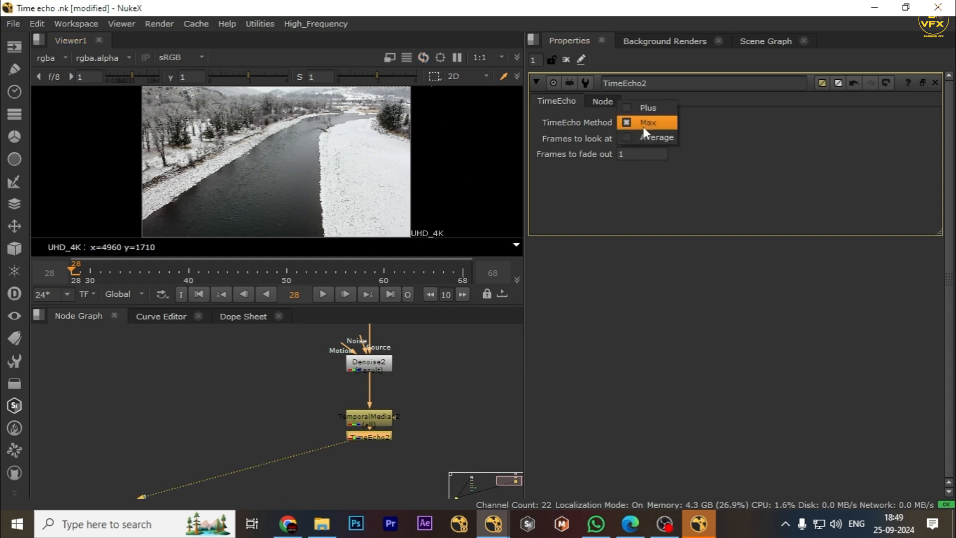
click(644, 109)
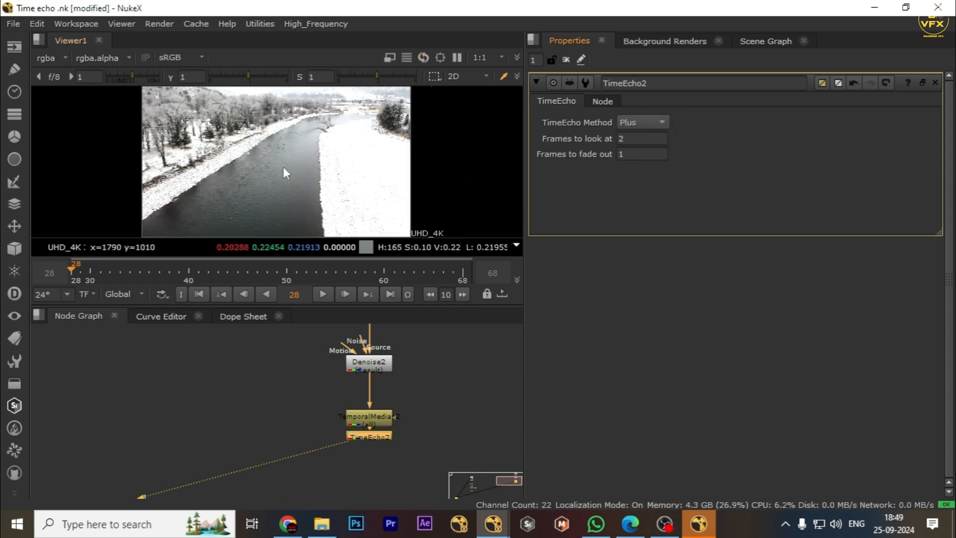
click(646, 122)
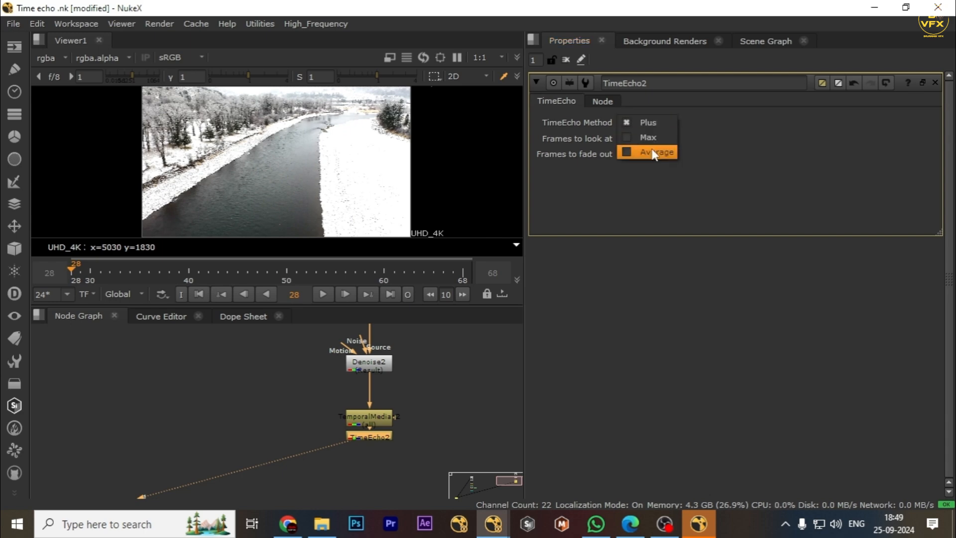
click(652, 152)
click(642, 124)
click(641, 124)
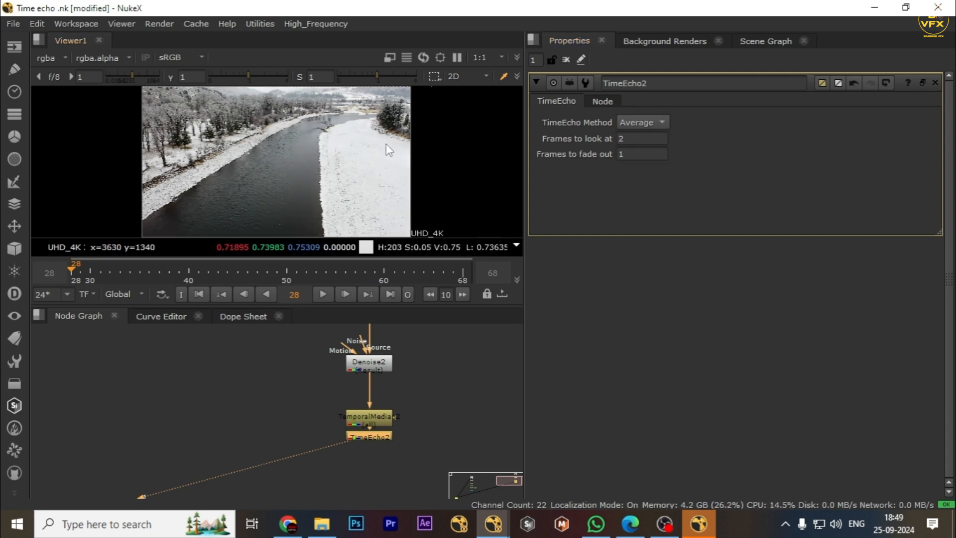
- Compare the snowy riverbank up close with the TimeEcho2 node enabled and disabled
key(space)
scroll(447, 279, up, 3)
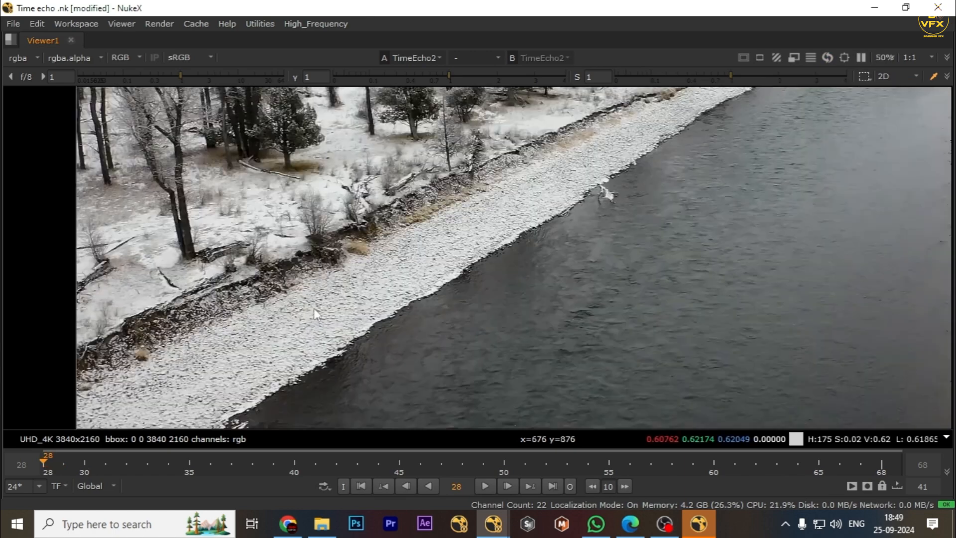
scroll(444, 284, up, 3)
scroll(440, 283, up, 3)
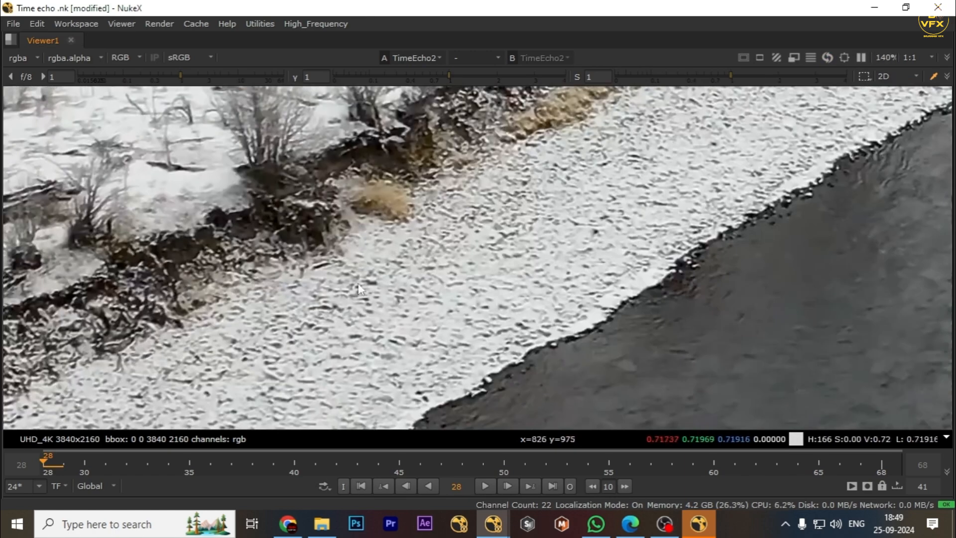
key(space)
click(651, 152)
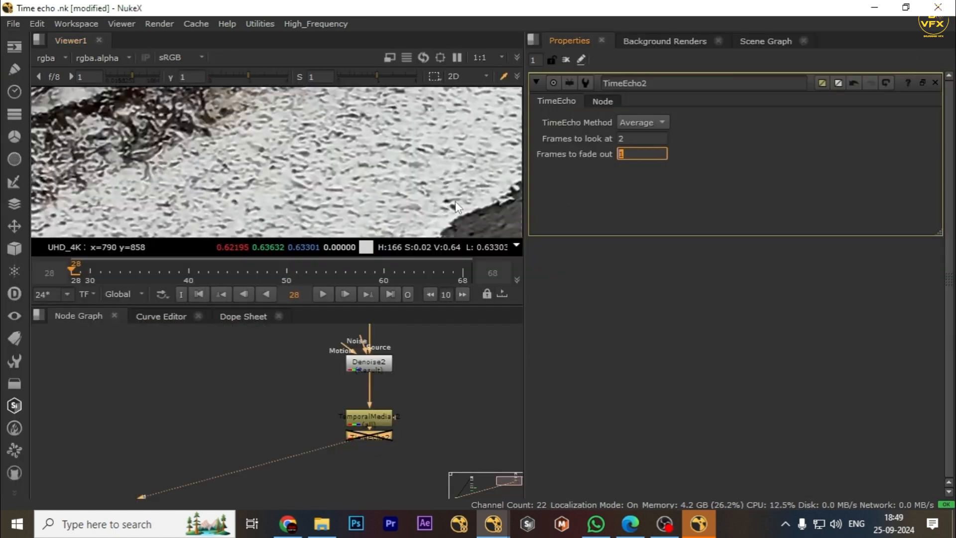
- Move the TimeEcho2 node lower beneath TemporalMedian2 and re-enable it, with the whole frame fitted in the viewer
click(436, 409)
drag(379, 435, 261, 518)
key(d)
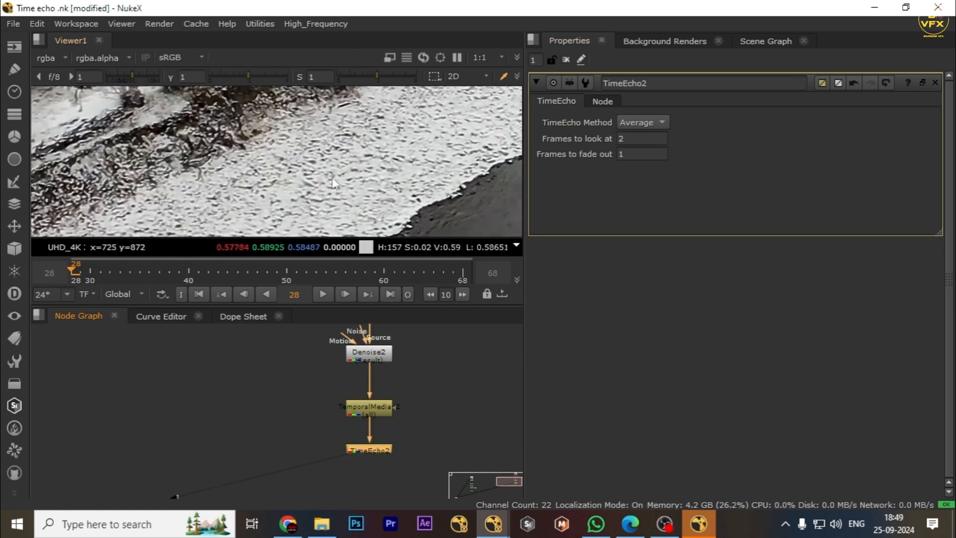
key(f)
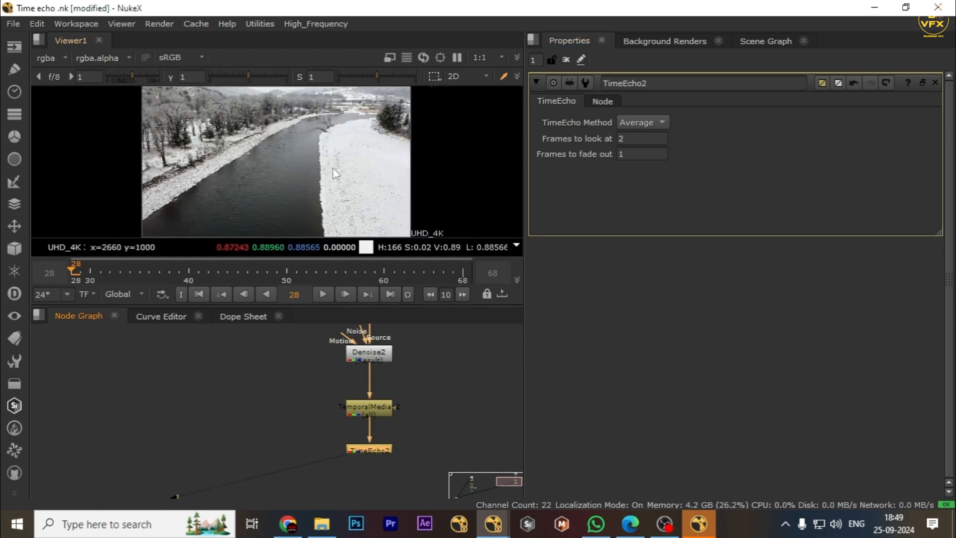
- Set TimeEcho2 to fade out over 2 frames, look at 1 frame and use the Max method
drag(653, 154, 586, 154)
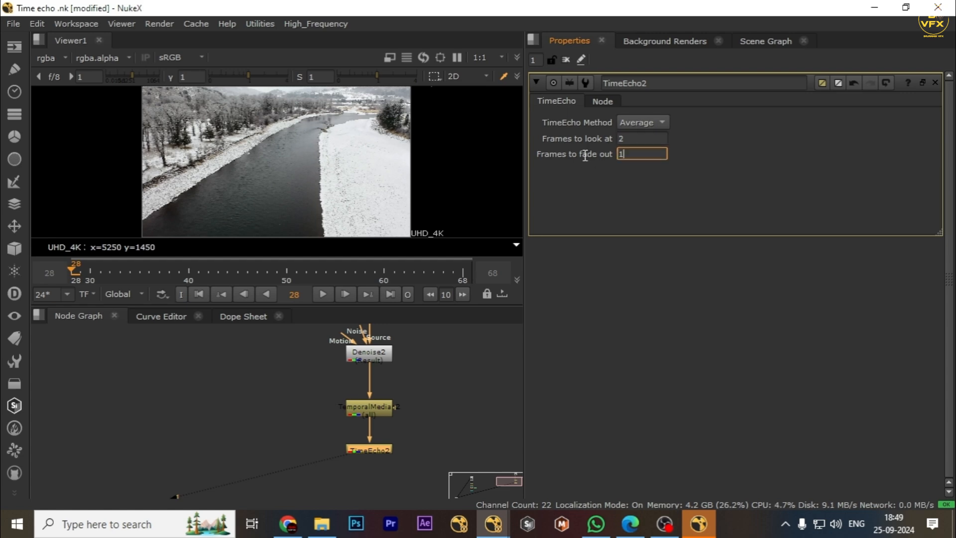
text(2)
click(372, 454)
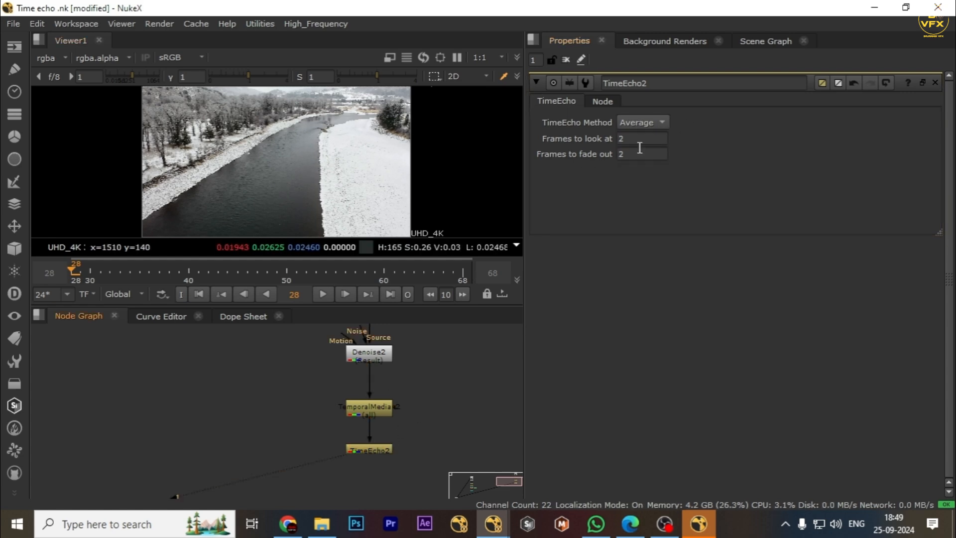
drag(653, 139, 593, 138)
text(1)
click(397, 162)
click(640, 123)
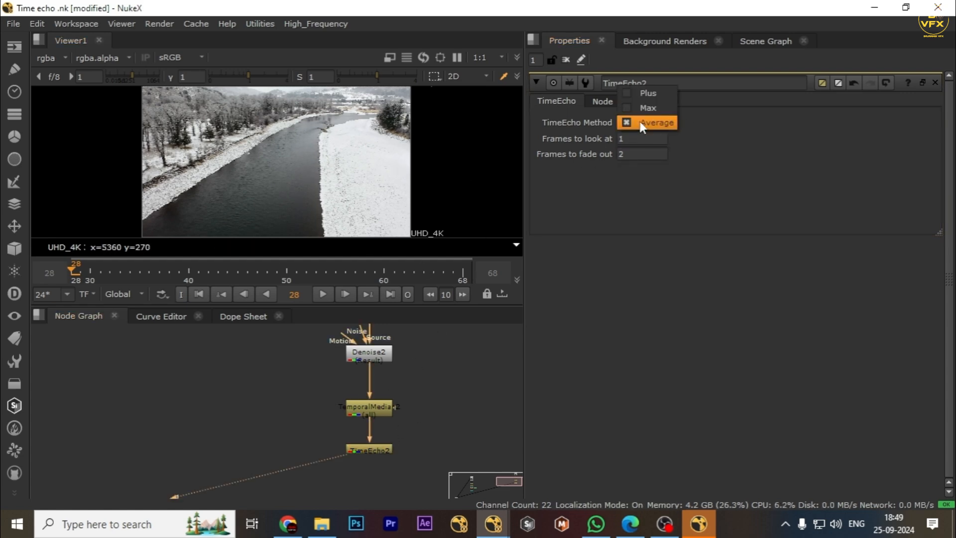
click(641, 107)
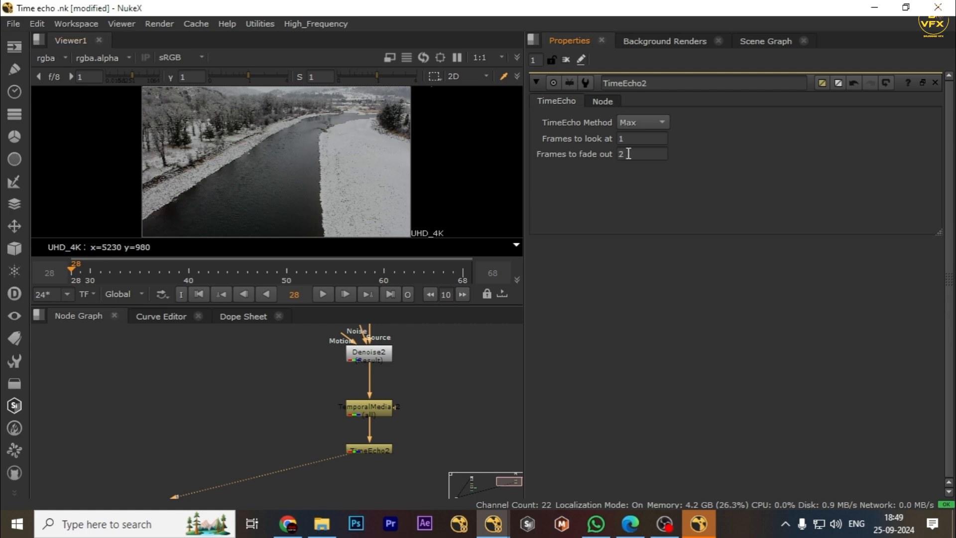
- Try 8 and 1 as the TimeEcho2 frames to fade out, and restore the value 2
drag(629, 154, 593, 155)
text(8)
click(334, 210)
text(1)
click(387, 165)
click(646, 152)
text(2)
click(311, 164)
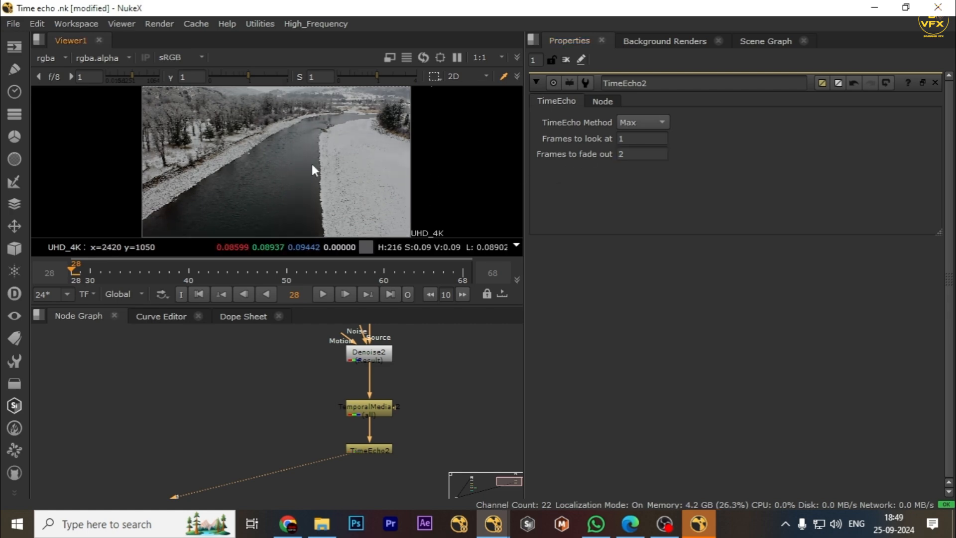
- Set TimeEcho2 to look at 2 frames and try 8 frames to fade out
click(632, 152)
click(642, 133)
text(2)
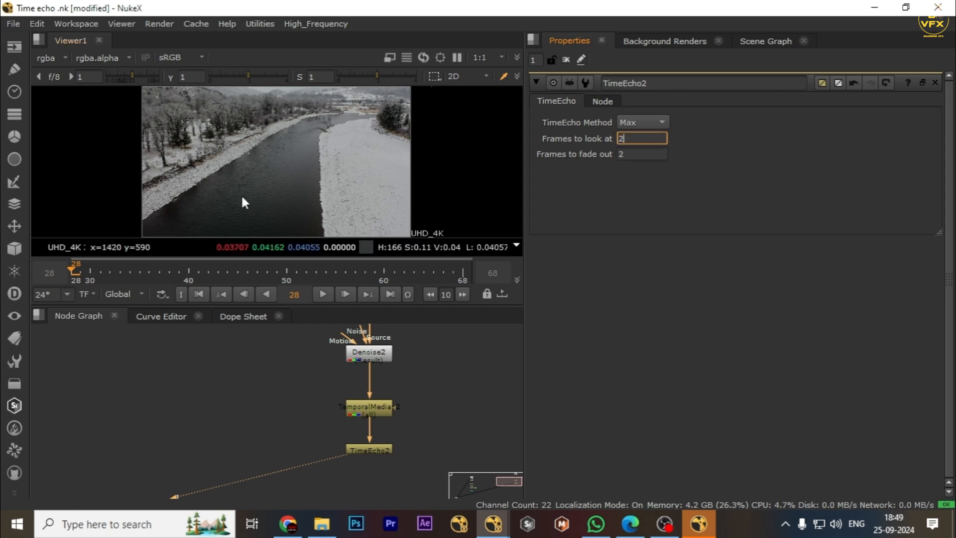
click(241, 193)
click(629, 155)
text(8)
click(337, 178)
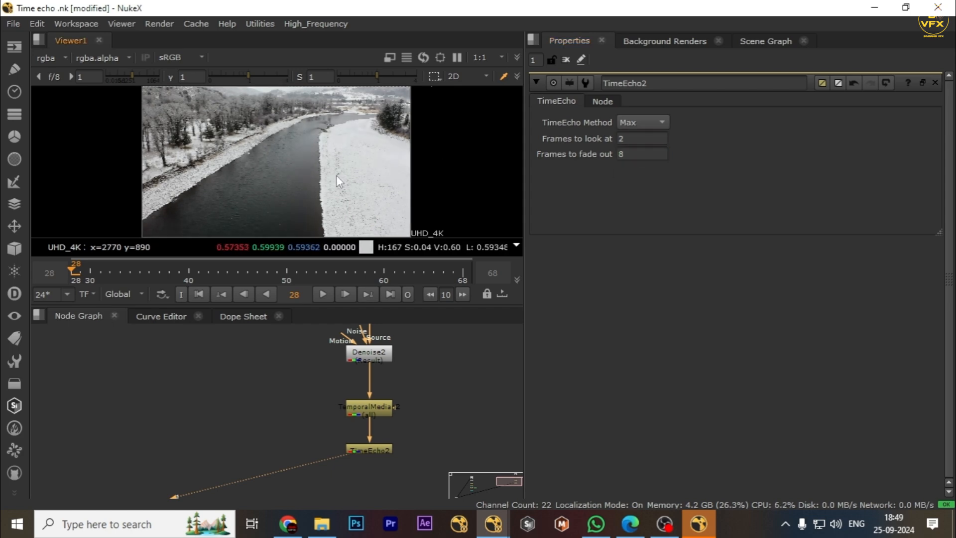
- Reduce TimeEcho2's frames to fade out to 2 and finally to 1, checking the river in the viewer
click(633, 154)
text(2)
click(339, 185)
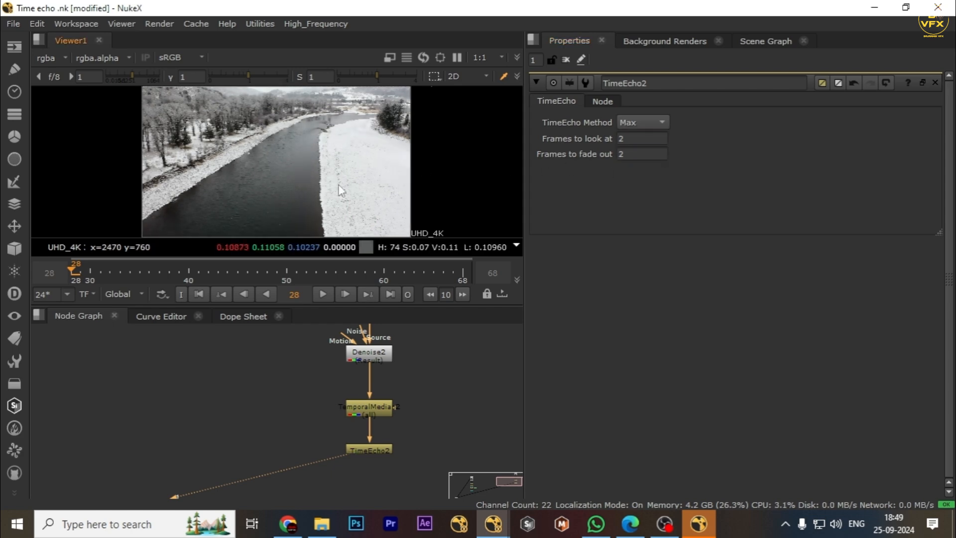
click(631, 153)
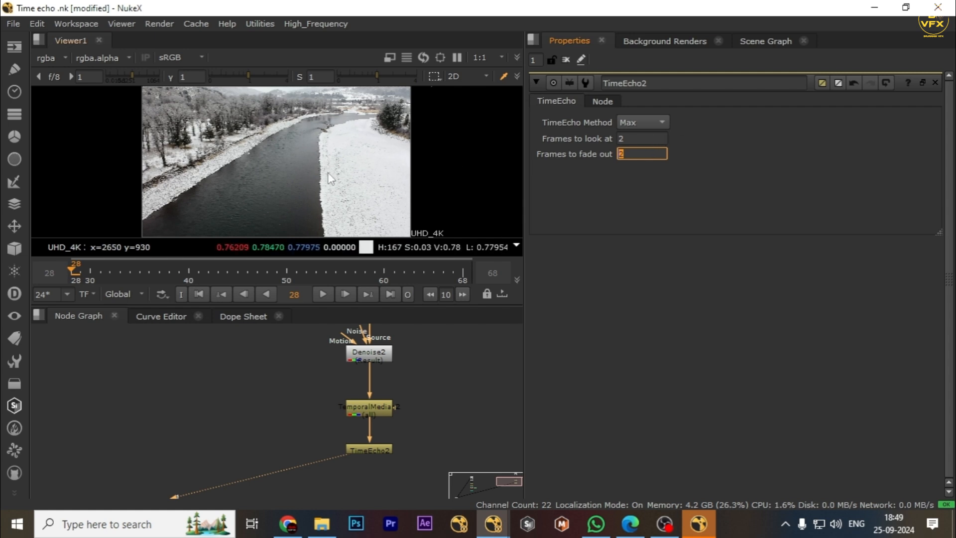
click(288, 163)
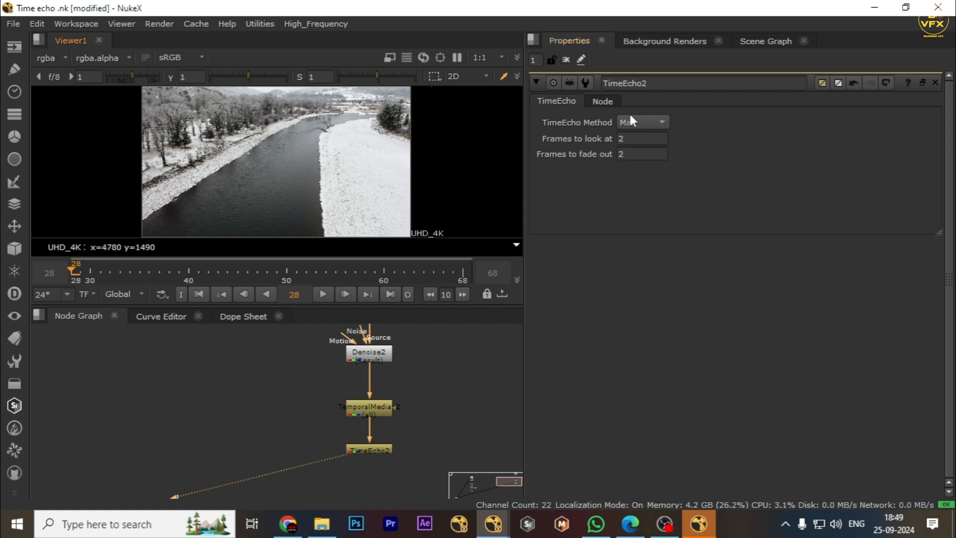
click(632, 153)
text(1)
click(286, 142)
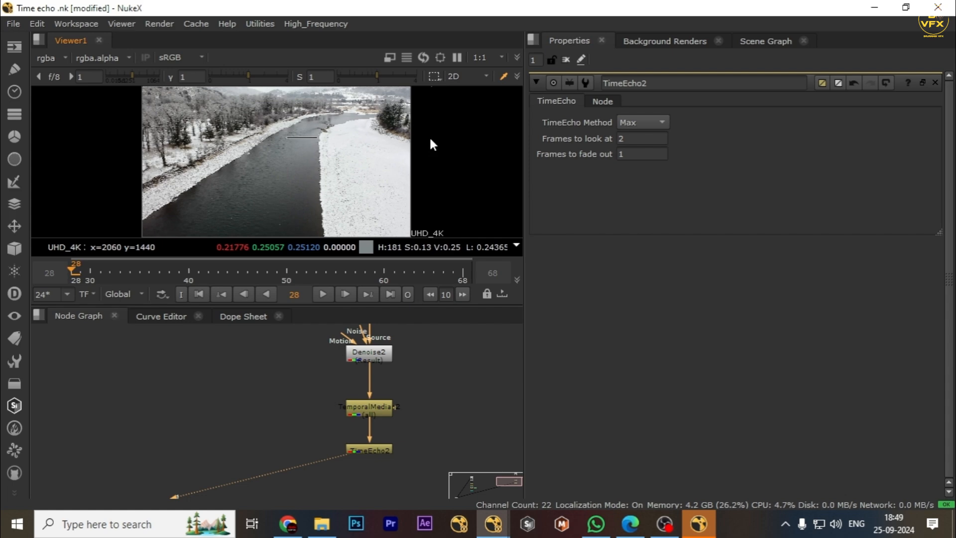
- Switch the TimeEcho2 method to Average and set the frames to look at to 8
click(643, 123)
click(645, 137)
key(Tab)
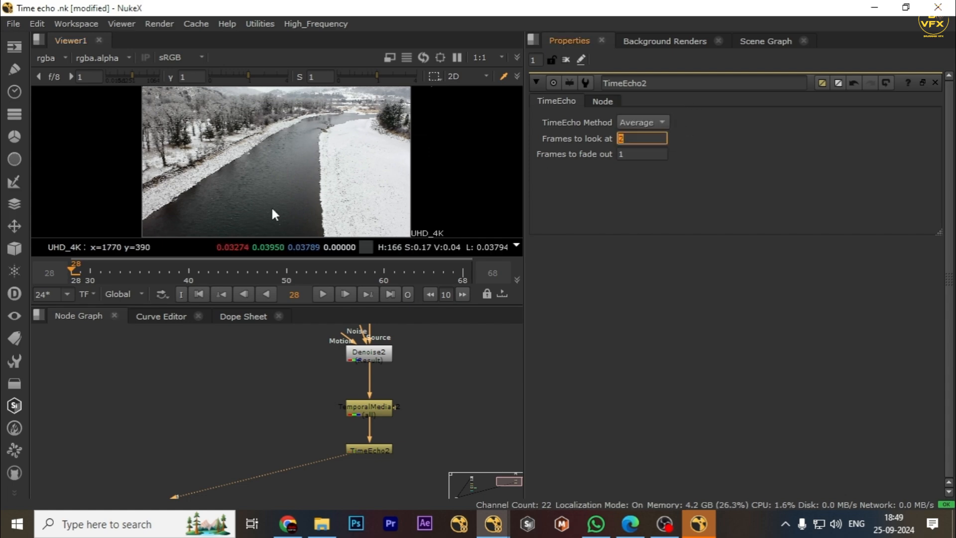
text(8)
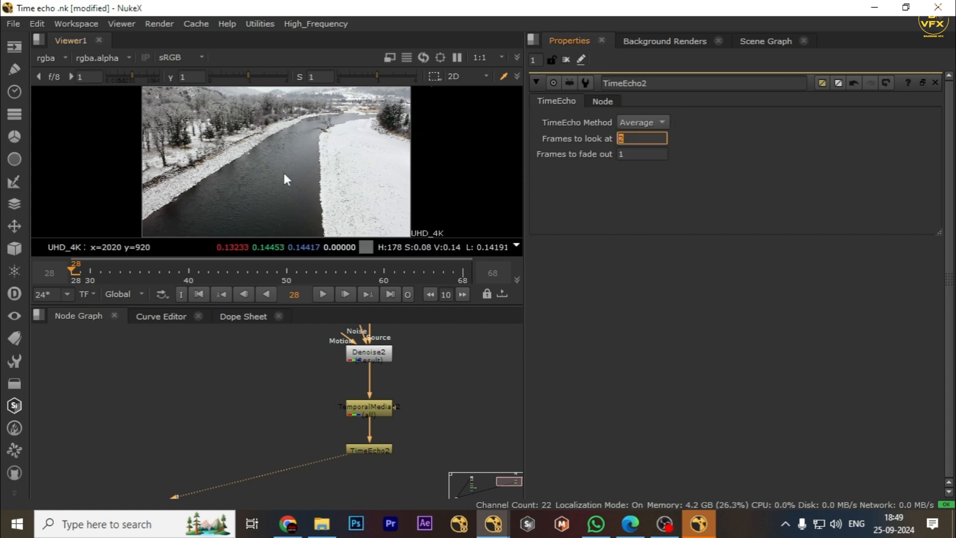
click(269, 178)
- Inspect the averaged result in the enlarged viewer, checking the dark water and snowy bank for remaining specks up close
key(space)
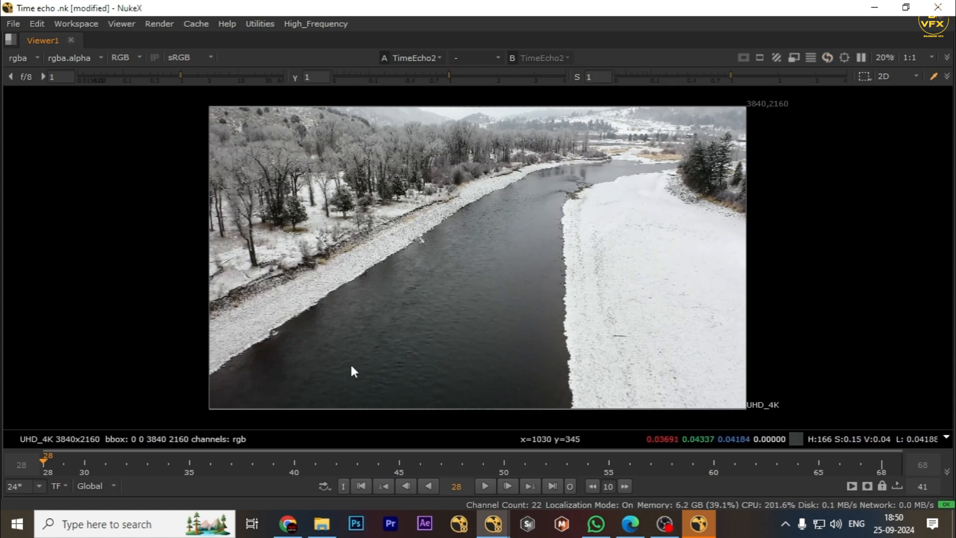
scroll(348, 366, up, 5)
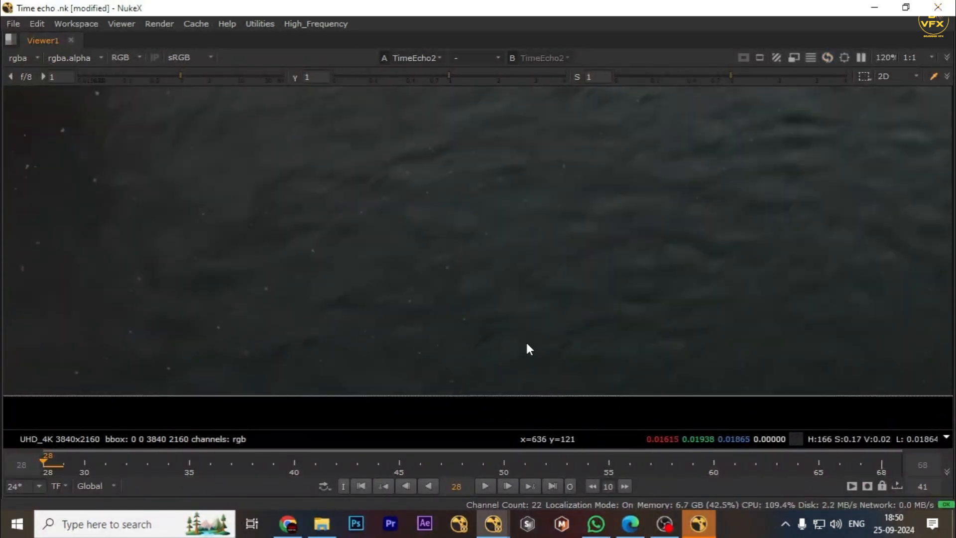
key(space)
key(space)
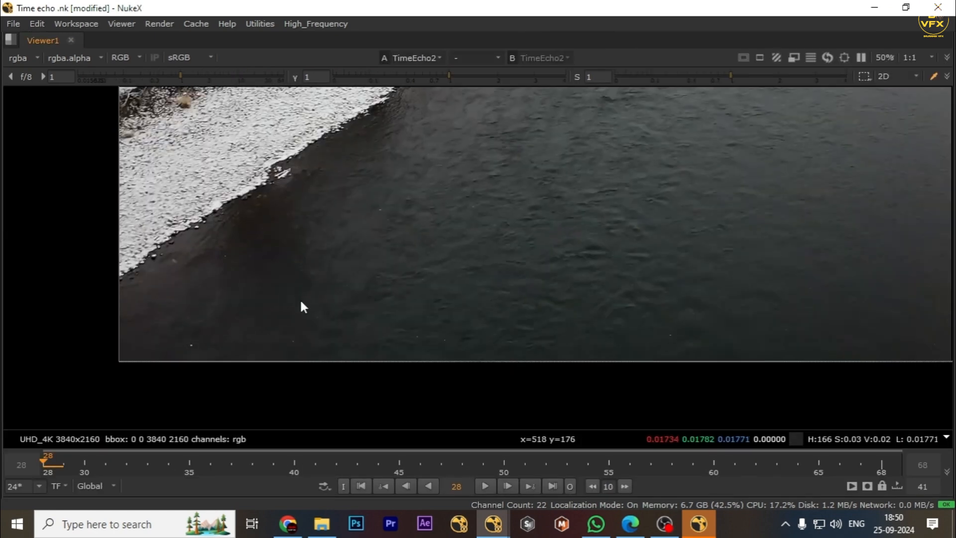
scroll(598, 217, down, 3)
scroll(598, 218, up, 3)
scroll(536, 262, down, 2)
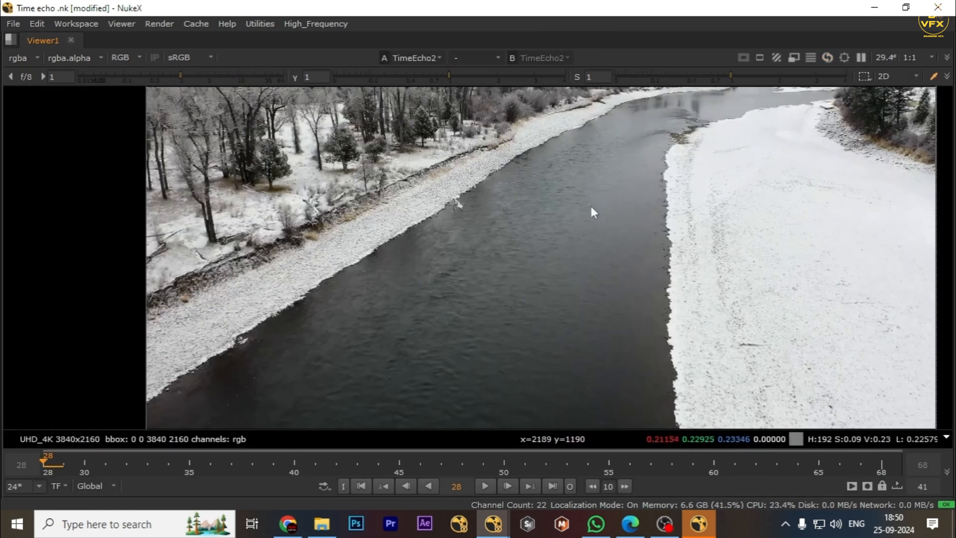
scroll(446, 295, up, 2)
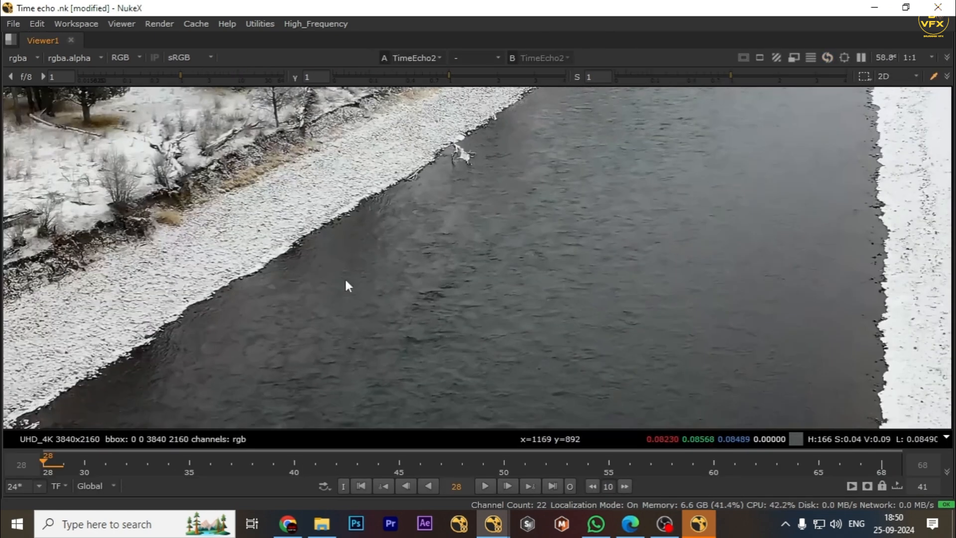
scroll(487, 257, down, 3)
key(space)
key(space)
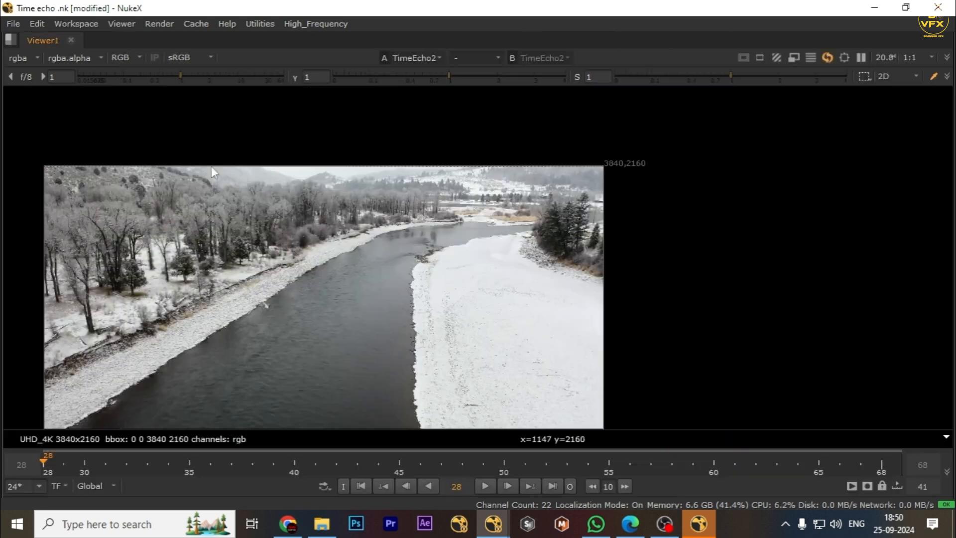
drag(206, 225, 449, 302)
key(space)
middle_drag(306, 129, 351, 160)
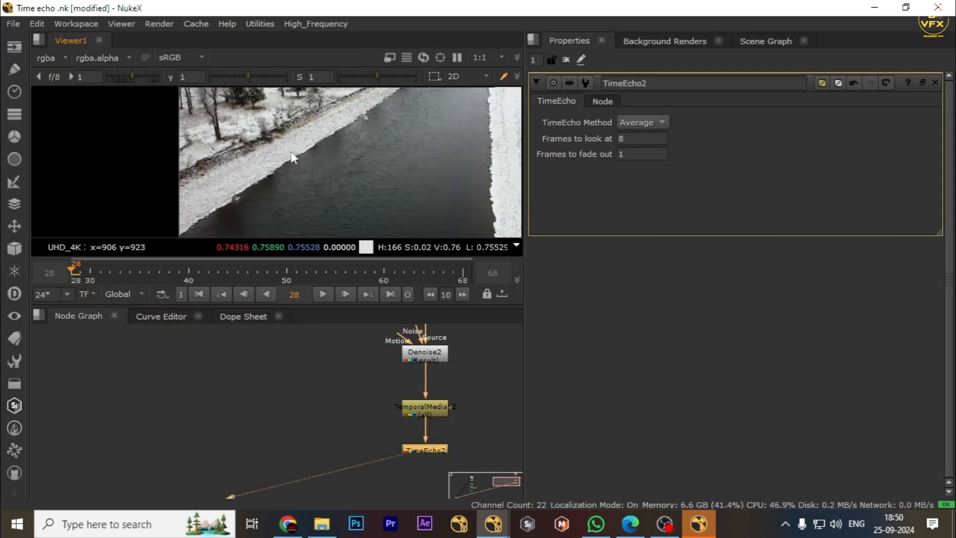
- Set TimeEcho2 to look at 3 frames, dismissing the expression dialog
double_click(649, 140)
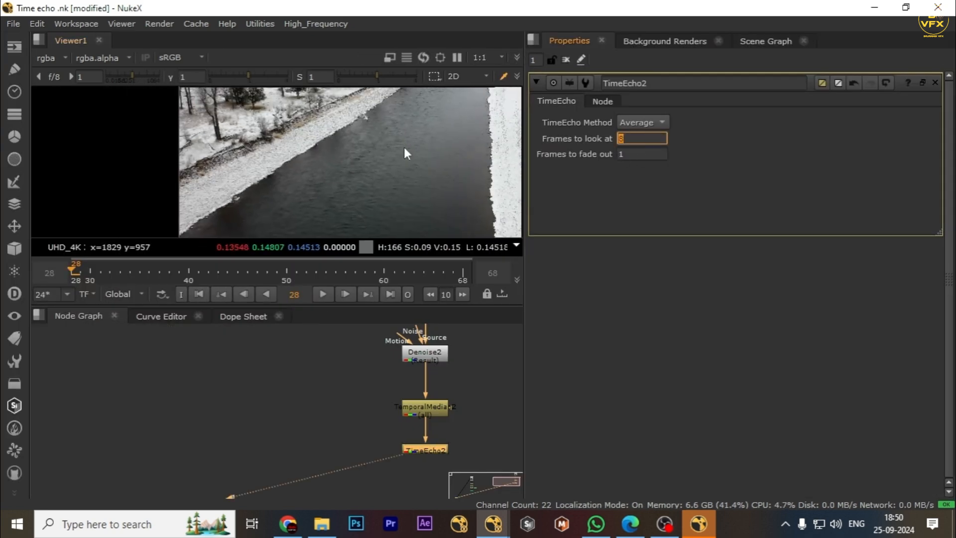
text(3)
key(equal)
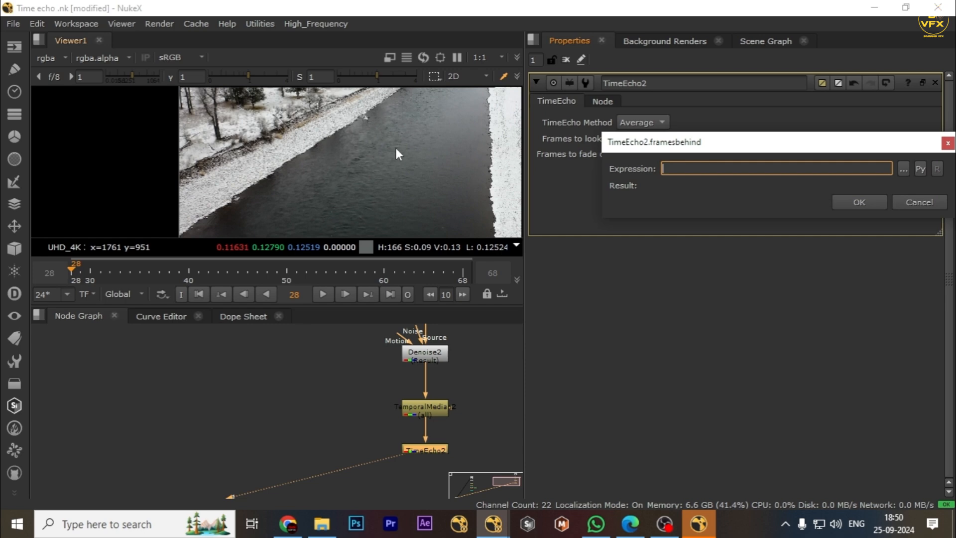
click(944, 204)
- Raise the core value of TemporalMedian2 to about 0.425
scroll(437, 366, up, 2)
double_click(415, 406)
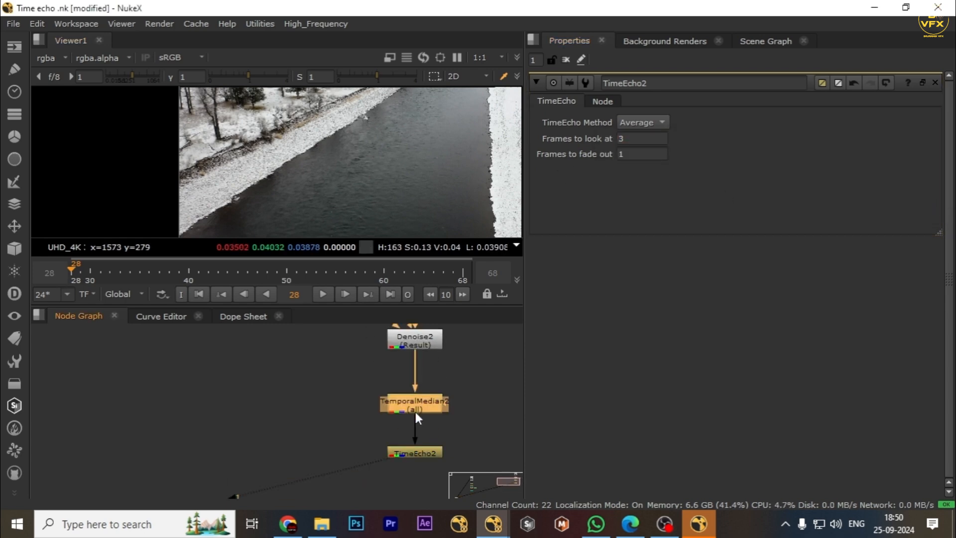
drag(769, 132, 798, 132)
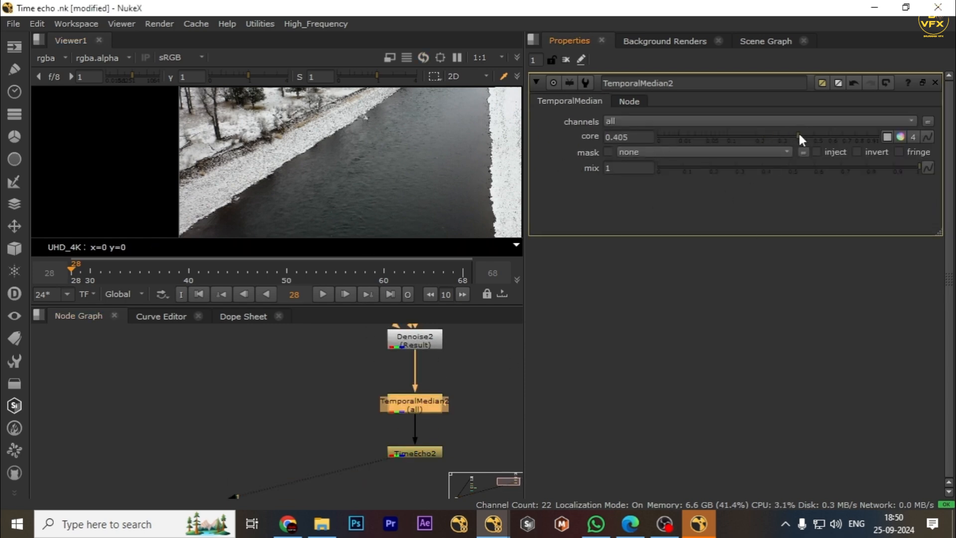
- Play the whole frame from frame 28, return to the start and examine the water at the image's lower-left corner
key(space)
key(f)
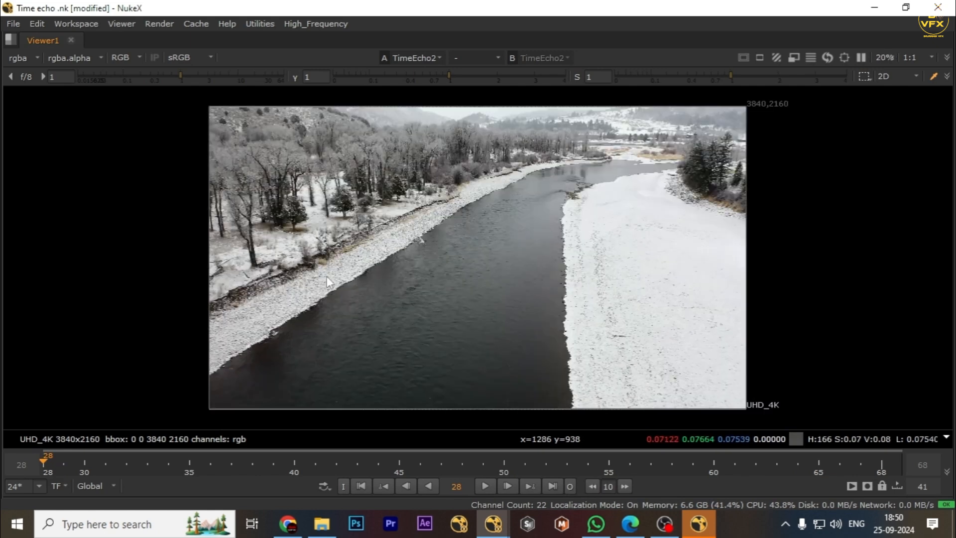
key(l)
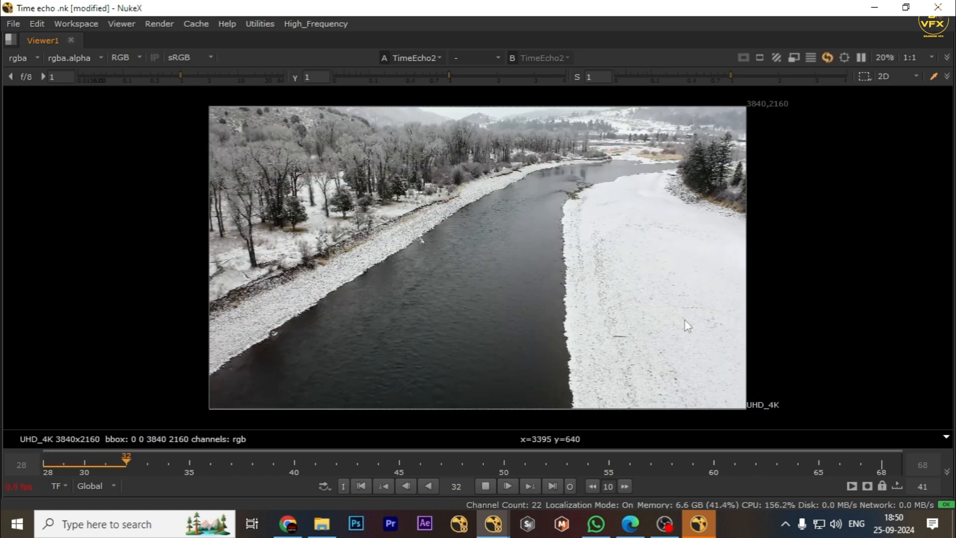
drag(721, 260, 94, 435)
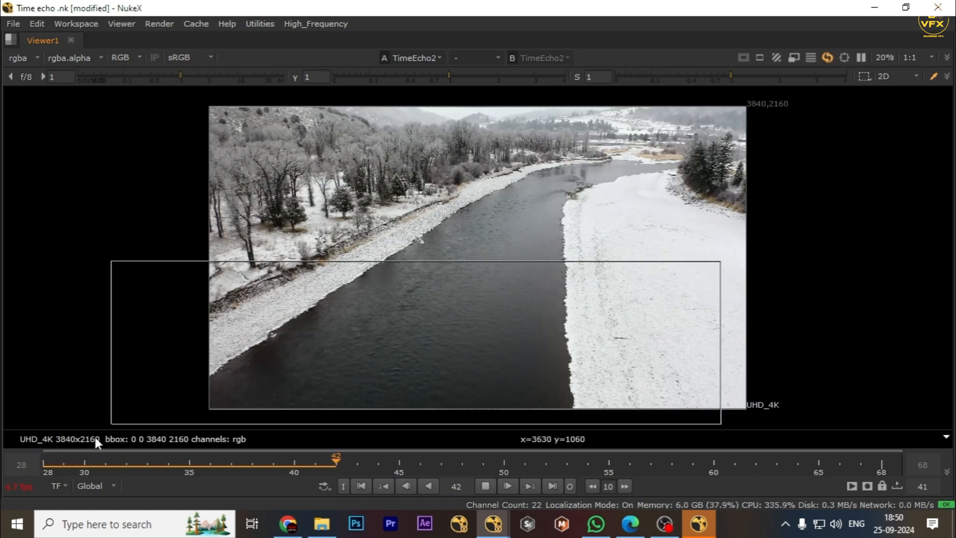
key(k)
key(Home)
middle_drag(262, 378, 315, 297)
scroll(309, 341, up, 3)
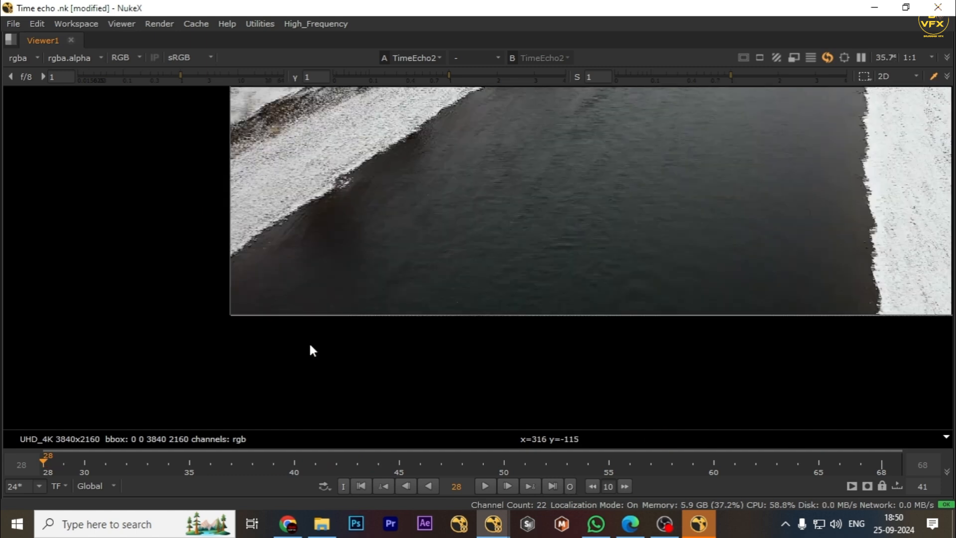
scroll(421, 291, up, 3)
middle_drag(244, 254, 281, 167)
key(space)
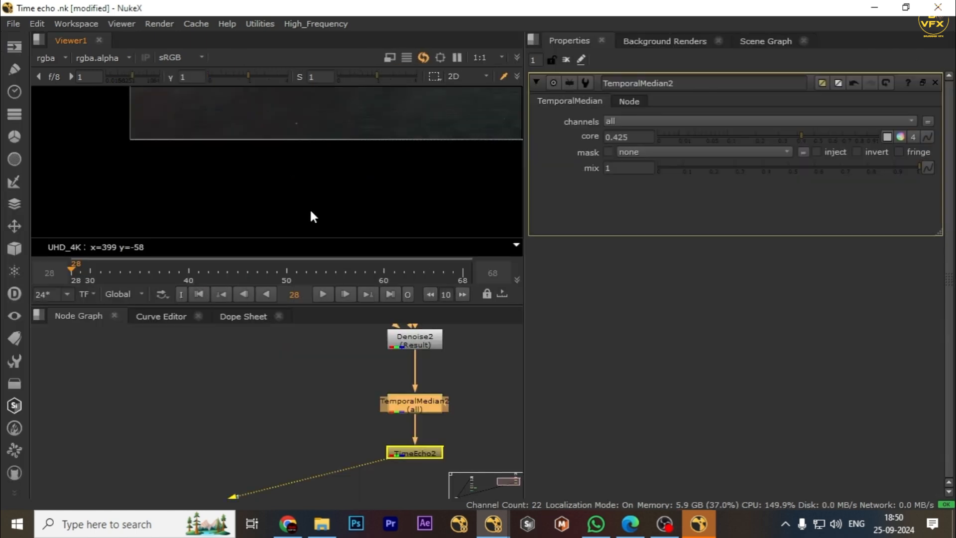
- Set TimeEcho2's frames to look at to 4
double_click(428, 453)
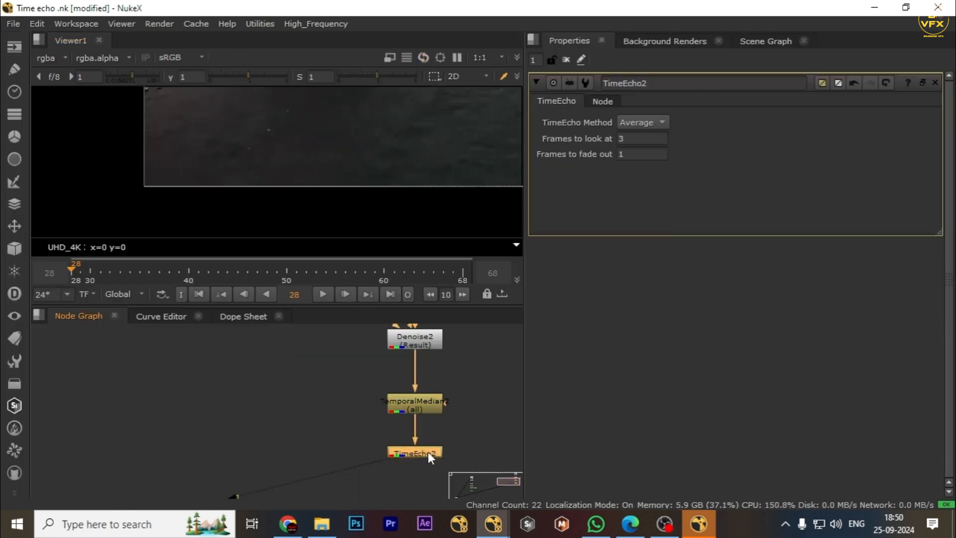
double_click(635, 141)
text(4)
key(Return)
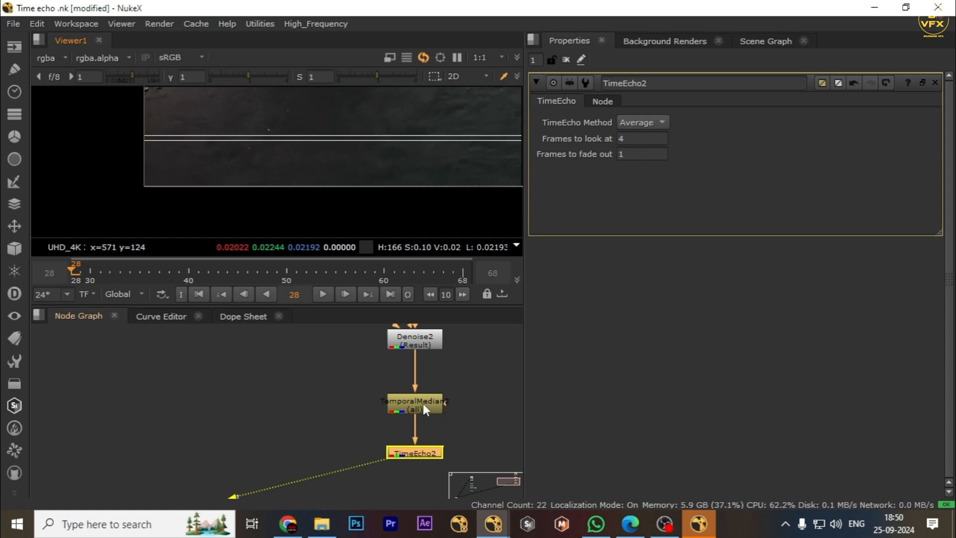
click(472, 379)
- Try the Max method on TimeEcho2 and restore Average
click(635, 125)
click(642, 92)
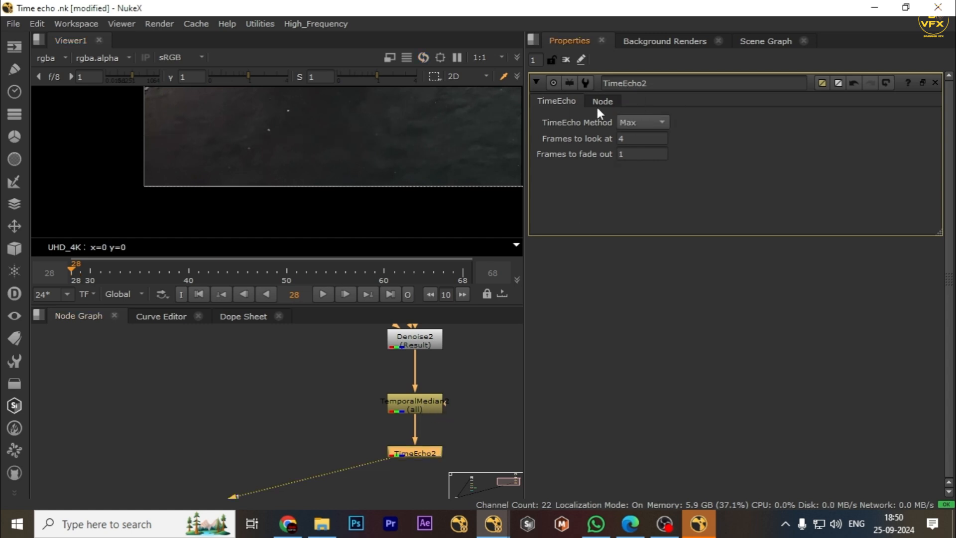
click(638, 122)
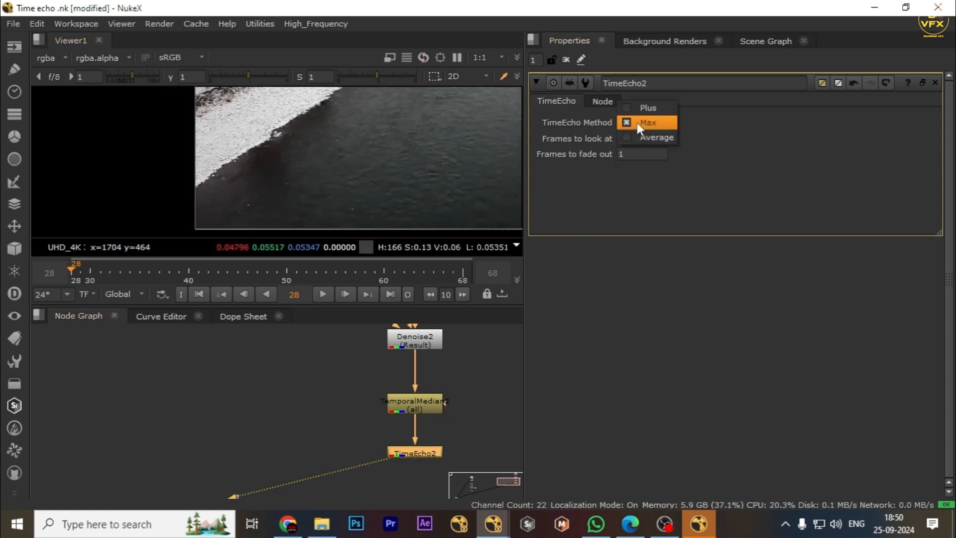
click(648, 137)
- Connect Denoise2 to the viewer's second input and open the TemporalMedian2 properties
scroll(416, 371, down, 2)
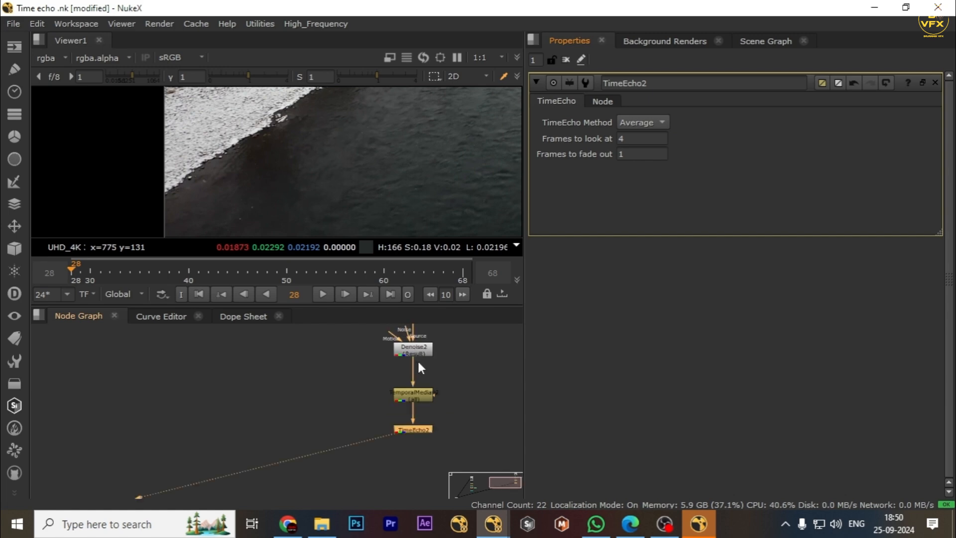
middle_drag(417, 360, 411, 376)
drag(457, 345, 351, 387)
key(2)
double_click(407, 412)
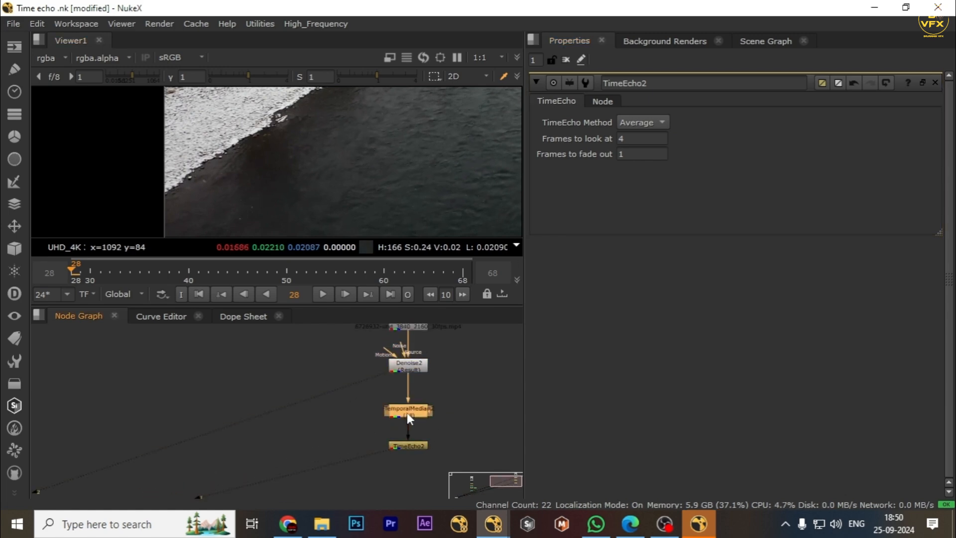
- Play back the TimeEcho2 result with the whole frame fitted, return to frame 28 and examine the river up close
key(space)
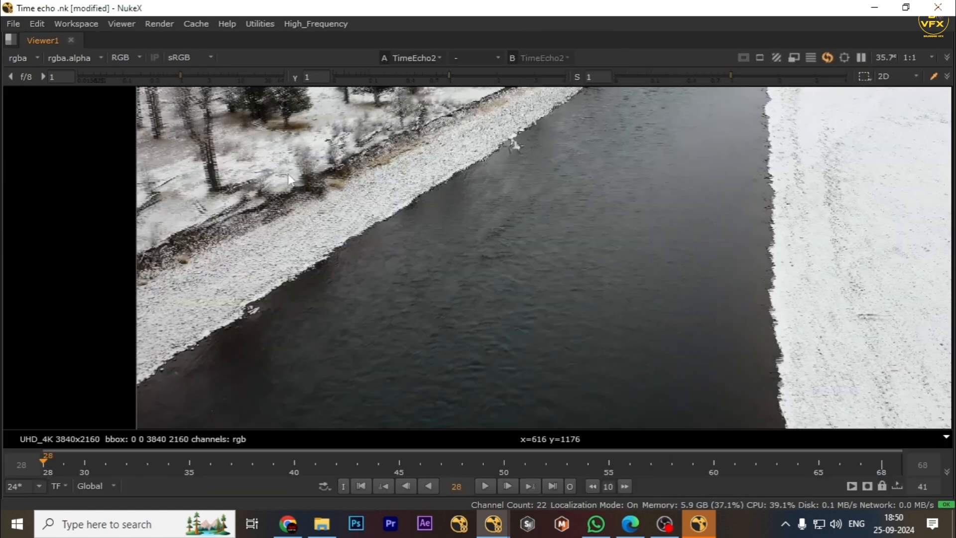
key(f)
key(l)
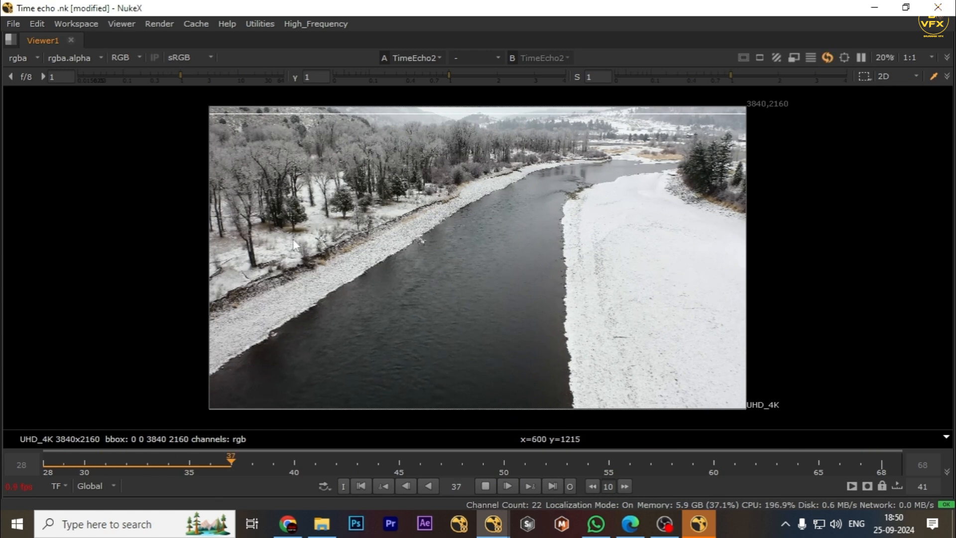
drag(229, 367, 461, 415)
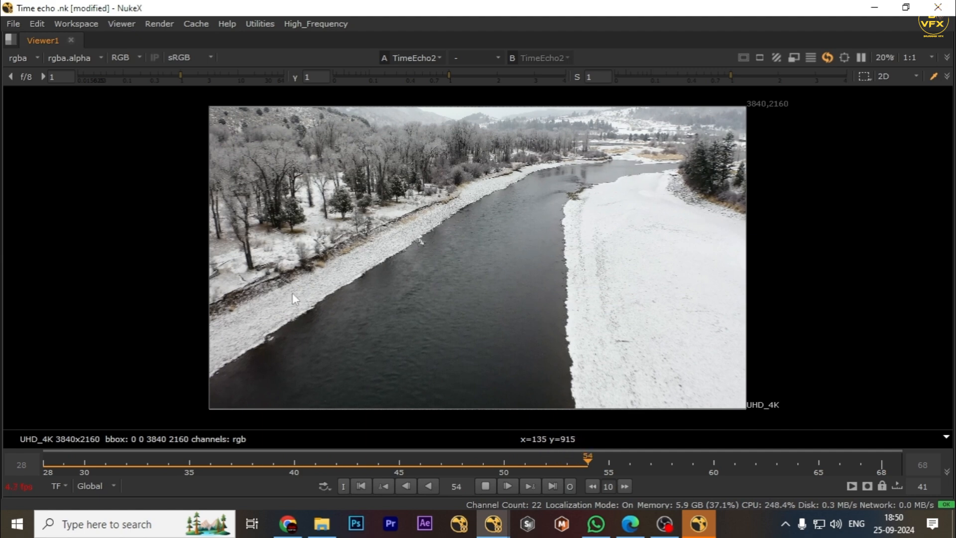
key(k)
key(ctrl+Left)
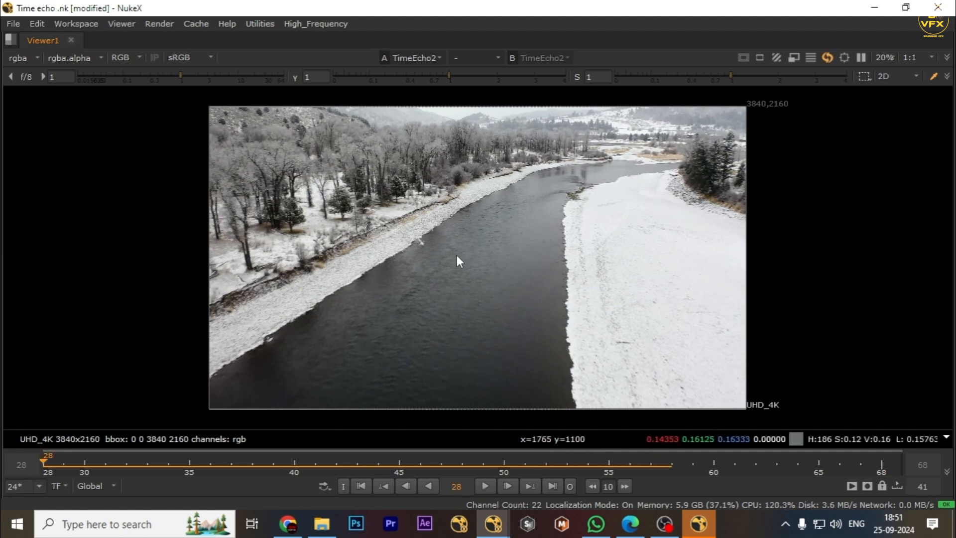
scroll(486, 234, up, 5)
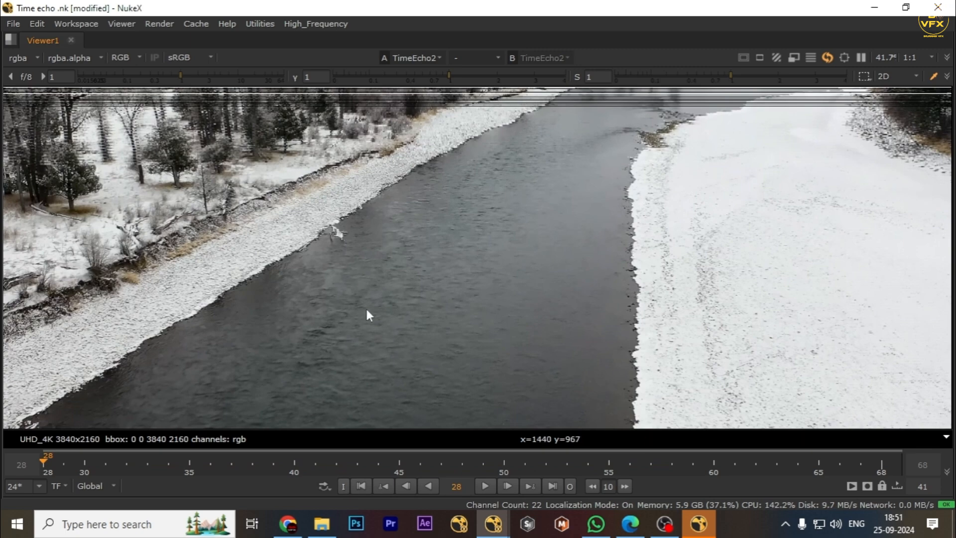
- Compare the river with the Denoise2 result up close and add an OCIOColorSpace node after TimeEcho2
scroll(364, 351, up, 2)
scroll(354, 359, up, 4)
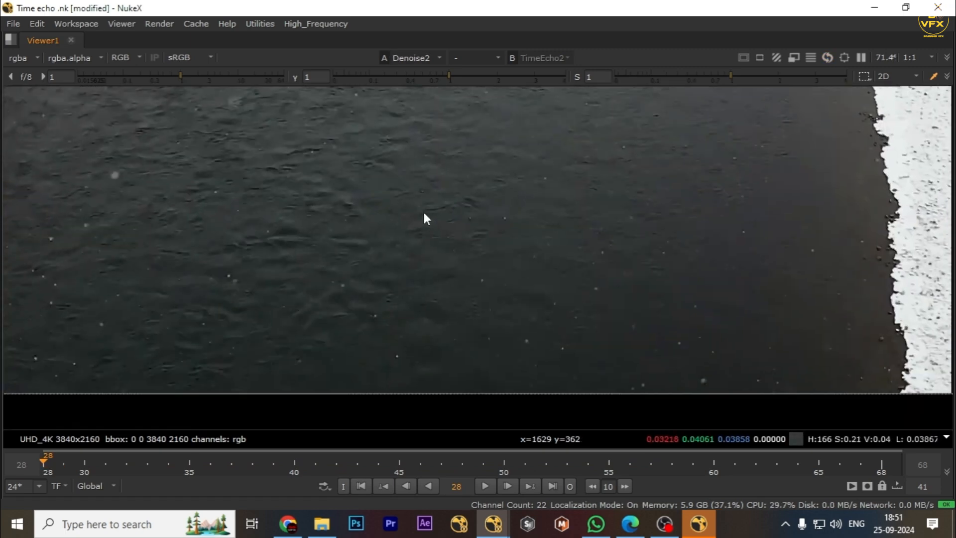
key(space)
middle_drag(438, 459, 399, 390)
scroll(398, 392, down, 3)
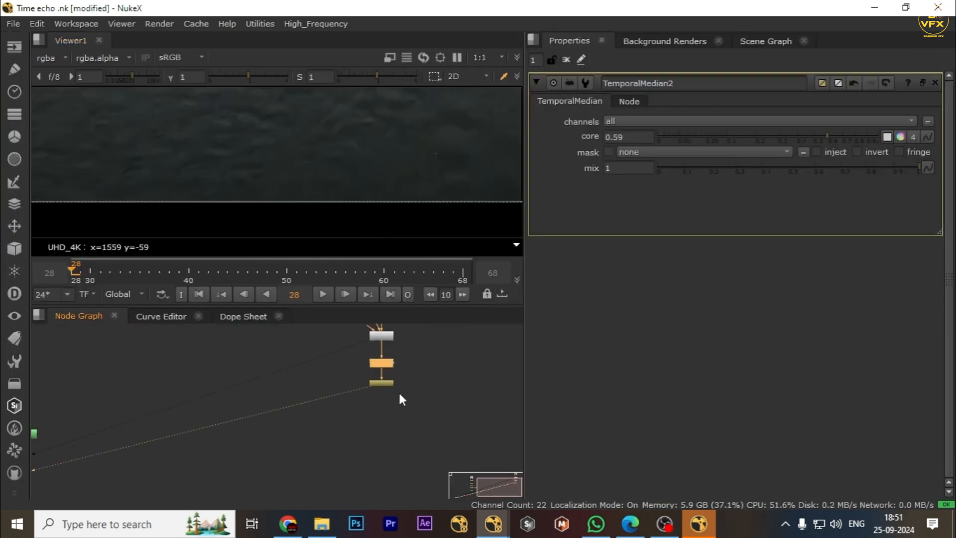
scroll(398, 392, up, 3)
click(369, 377)
key(Tab)
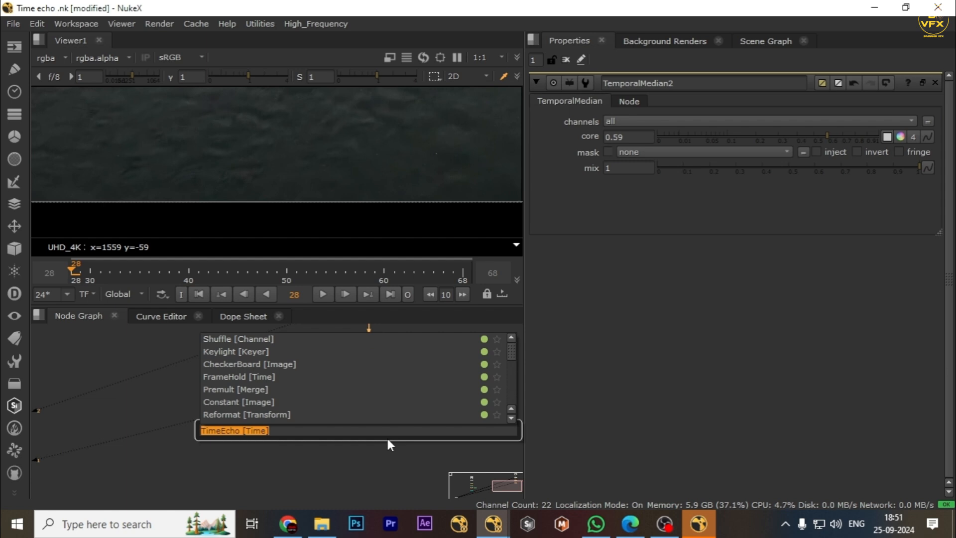
text(ocioc)
text(ol)
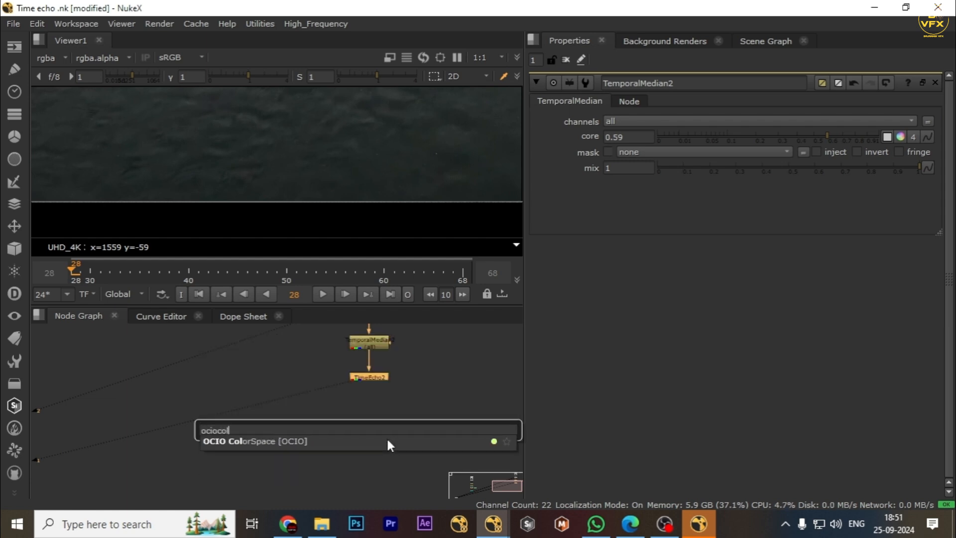
key(Return)
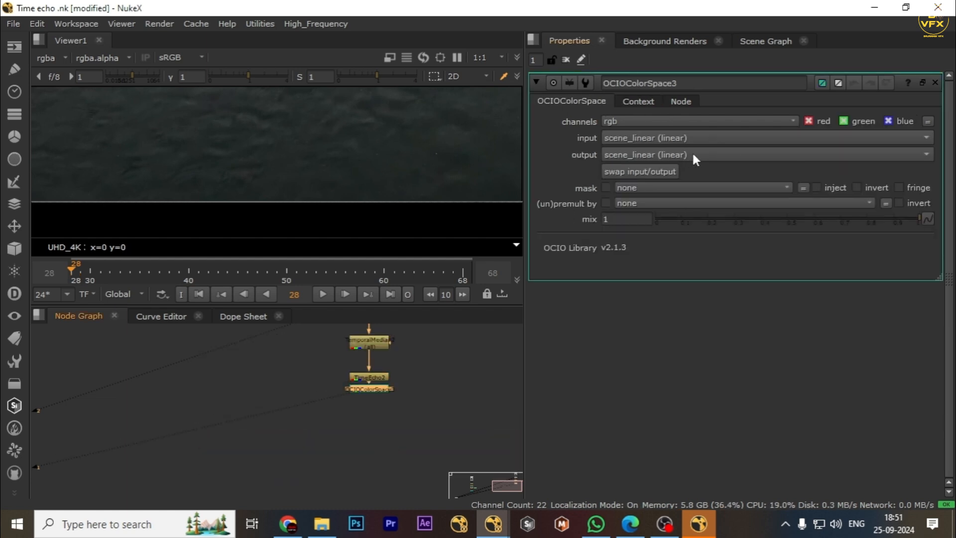
- Set the new OCIOColorSpace node's output colorspace to SLog3
click(695, 155)
mouse_move(668, 299)
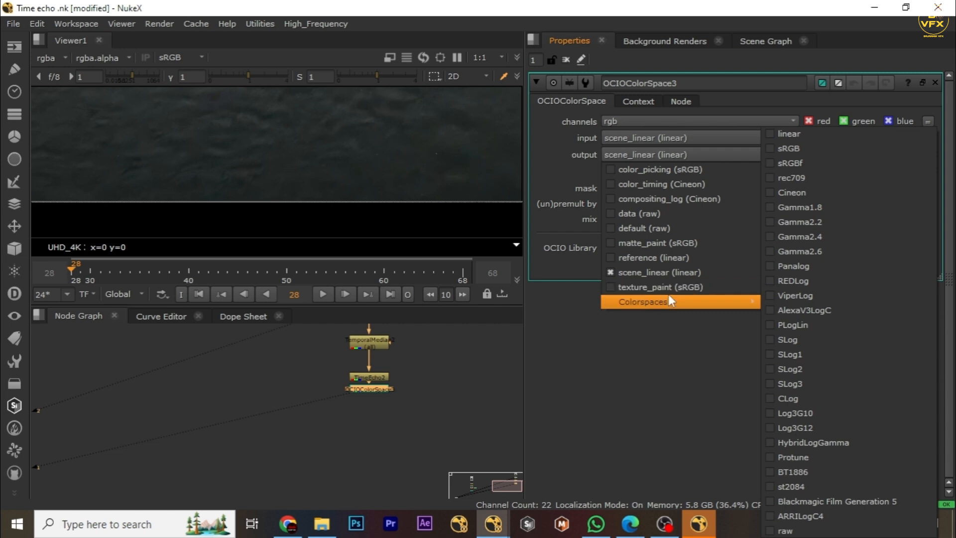
click(781, 384)
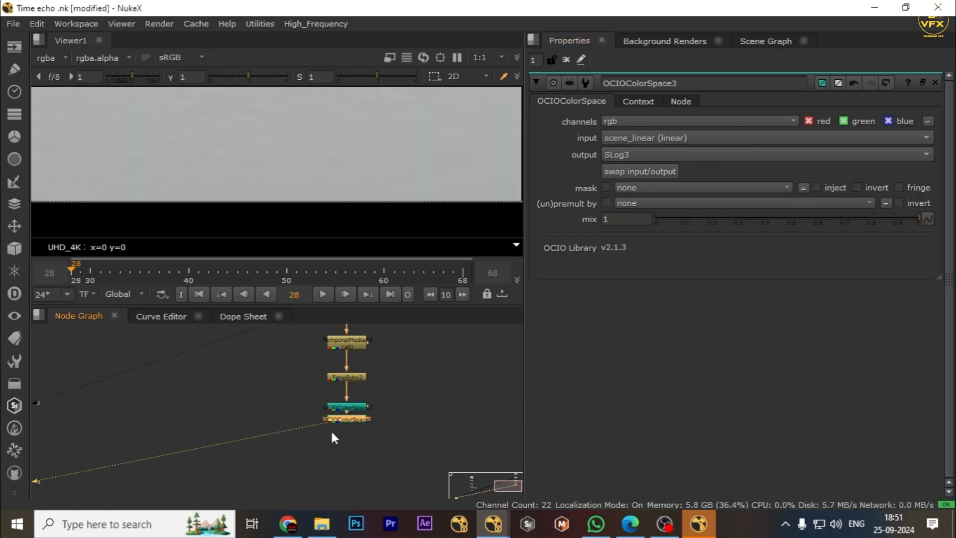
- Place a duplicate of the OCIOColorSpace node further down the chain and swap its input and output colorspaces
drag(338, 489, 337, 489)
drag(234, 440, 490, 498)
key(Return)
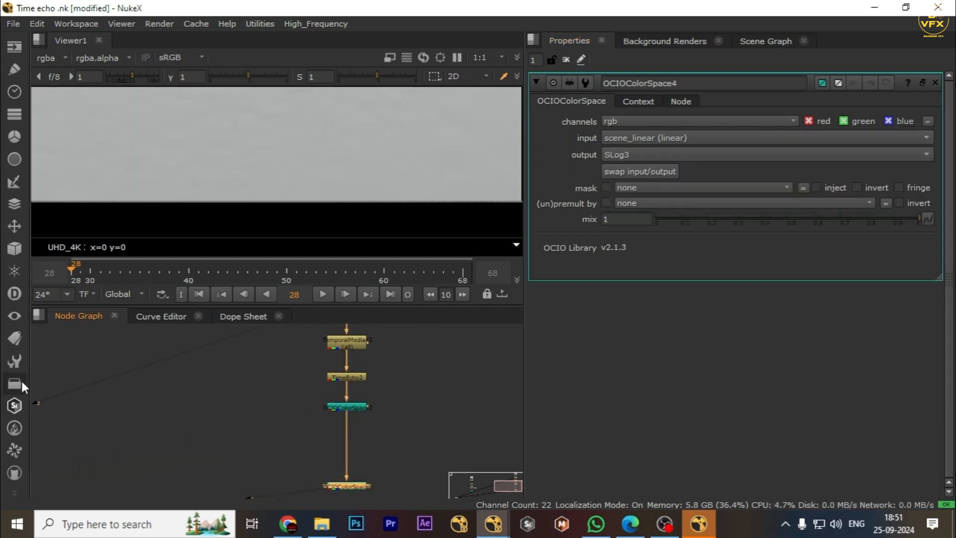
click(654, 172)
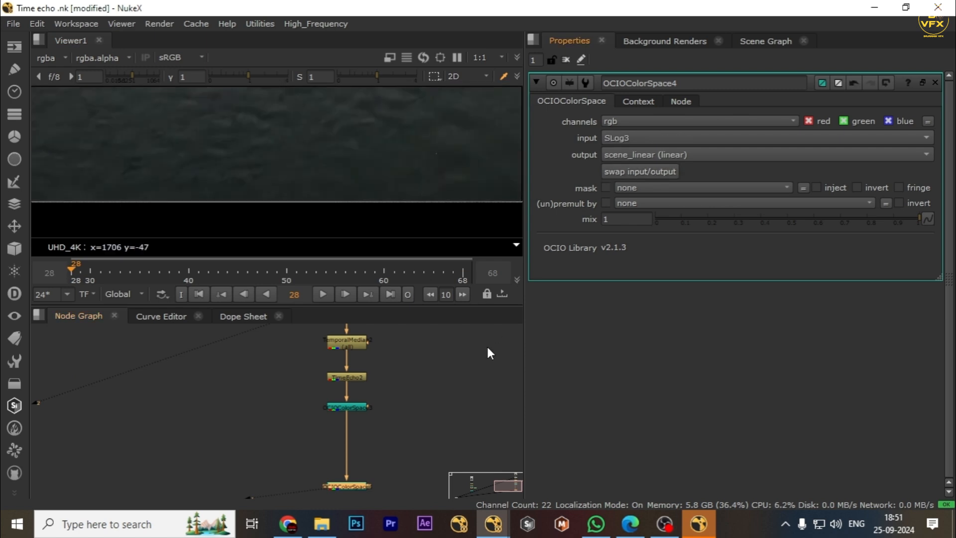
- Insert a Sharpen node between the two OCIOColorSpace nodes
click(357, 463)
middle_drag(420, 400, 432, 366)
drag(434, 349, 299, 405)
key(Tab)
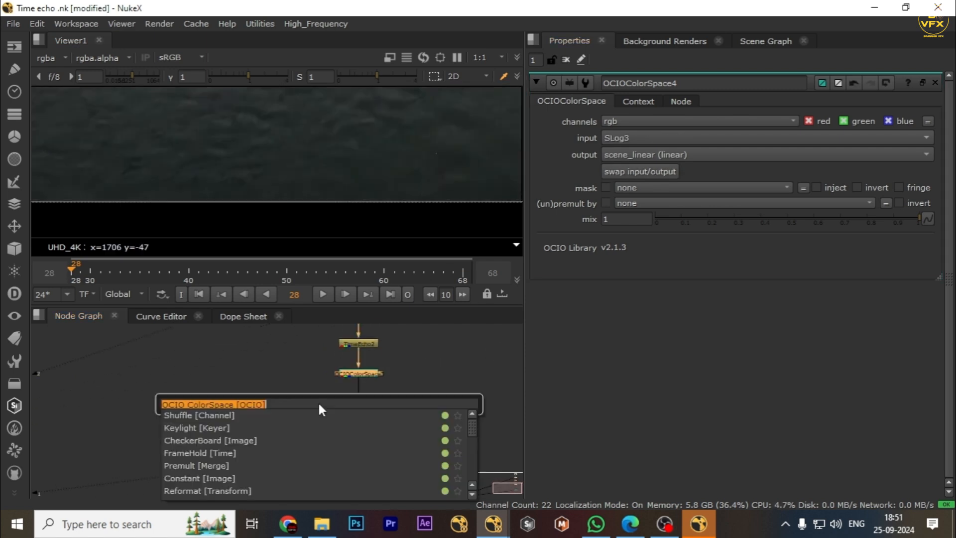
text(shap)
key(Return)
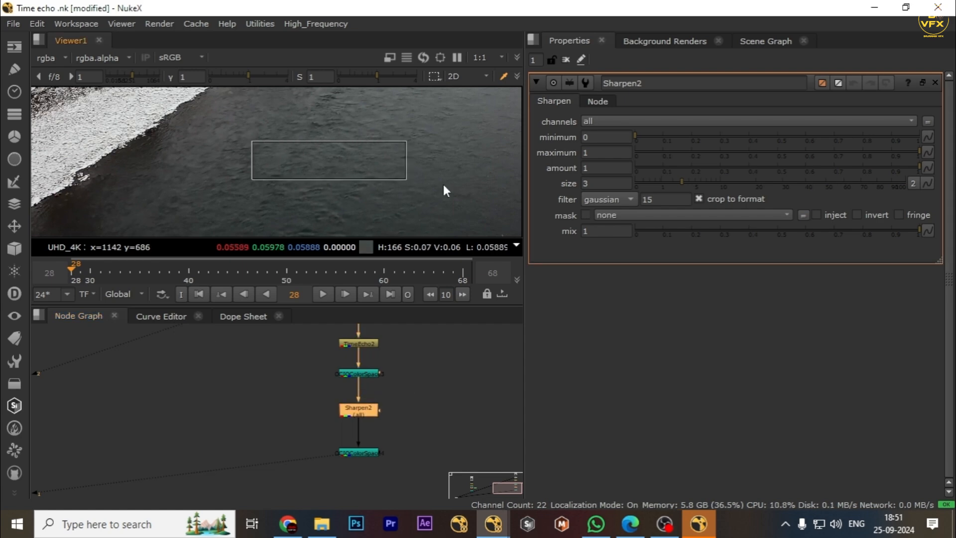
- Try Sharpen2 amounts of 8, 6 and 2 while checking the river, and settle on 2.18
drag(452, 347, 190, 487)
drag(237, 131, 405, 160)
drag(445, 378, 184, 427)
drag(170, 406, 523, 435)
middle_drag(415, 420, 411, 419)
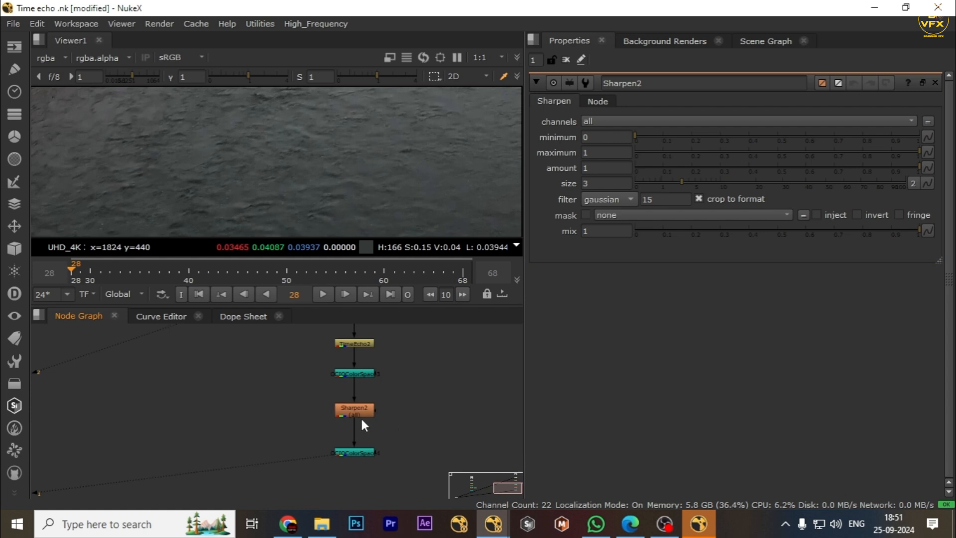
click(364, 415)
double_click(591, 169)
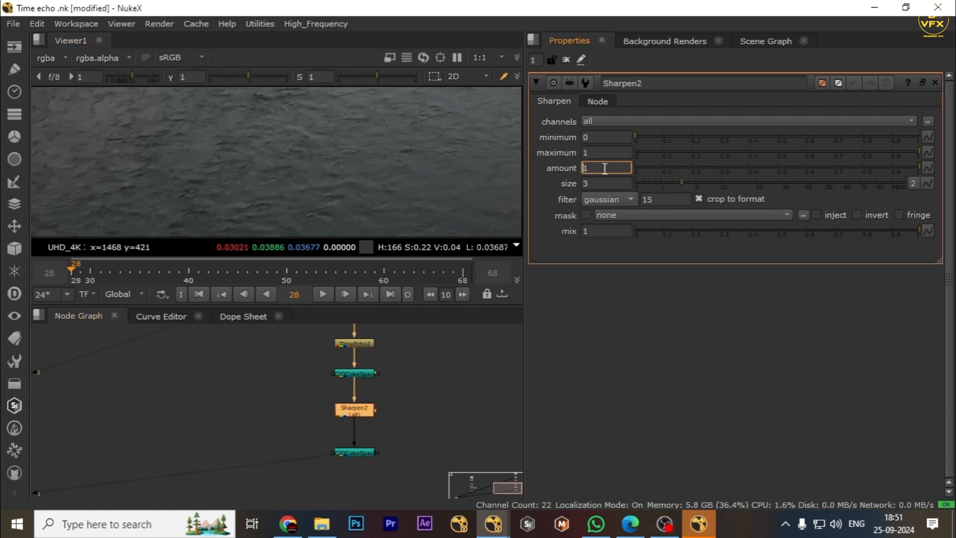
text(3)
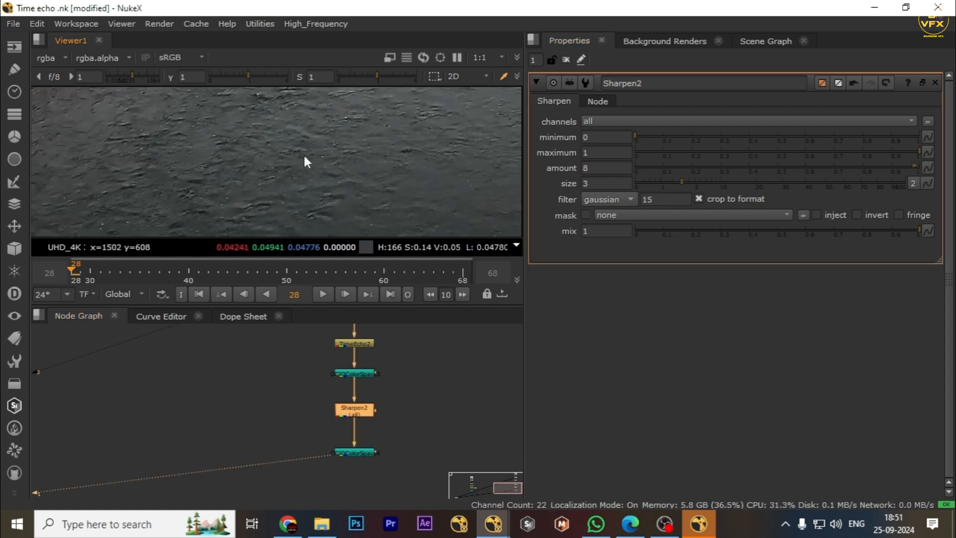
key(Return)
text(2)
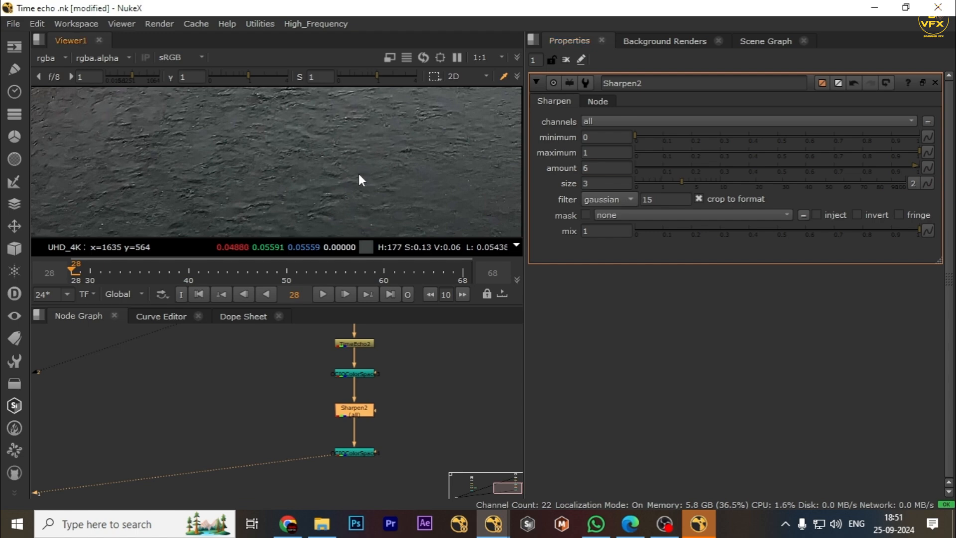
key(Return)
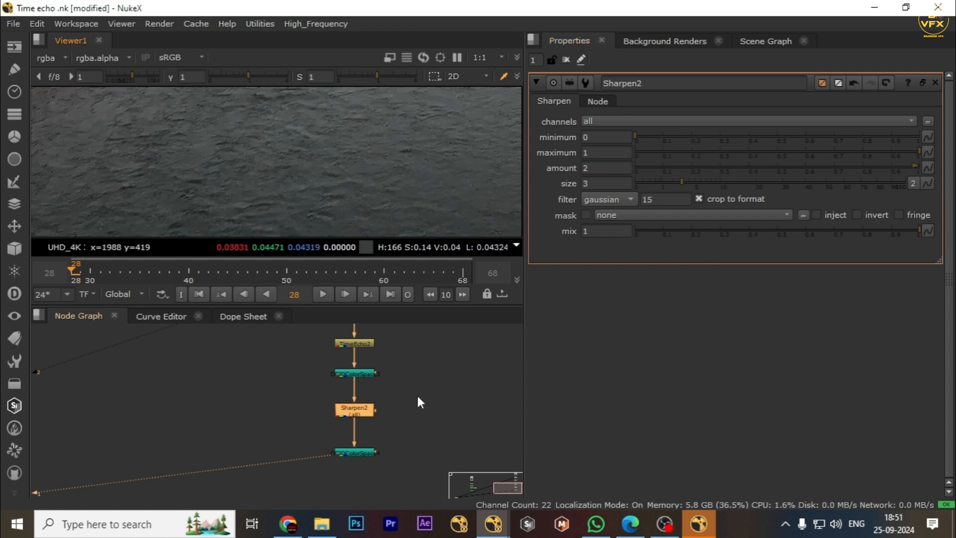
click(600, 170)
key(Return)
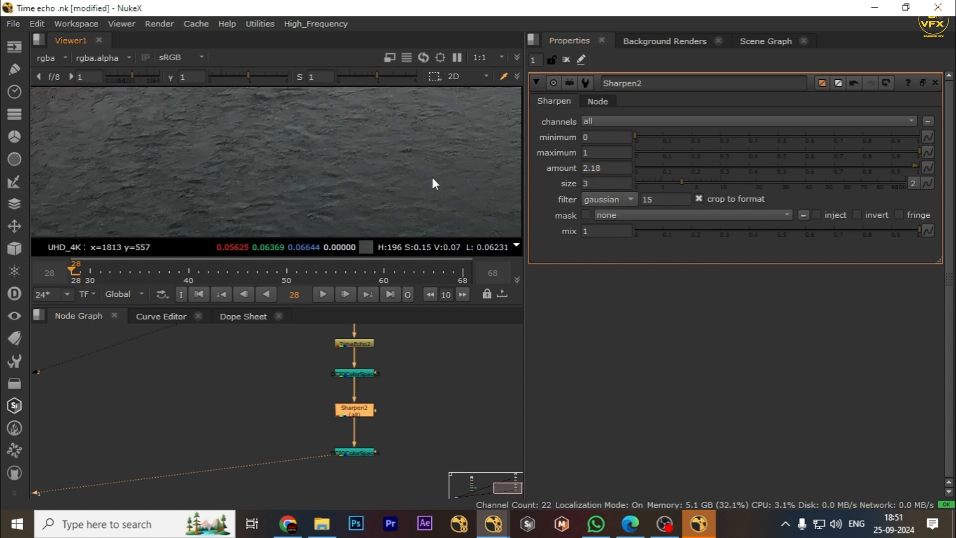
- Check the sharpened frame, add a Roto node beside Sharpen2 and connect it to the Sharpen2 mask input
key(space)
scroll(291, 199, down, 4)
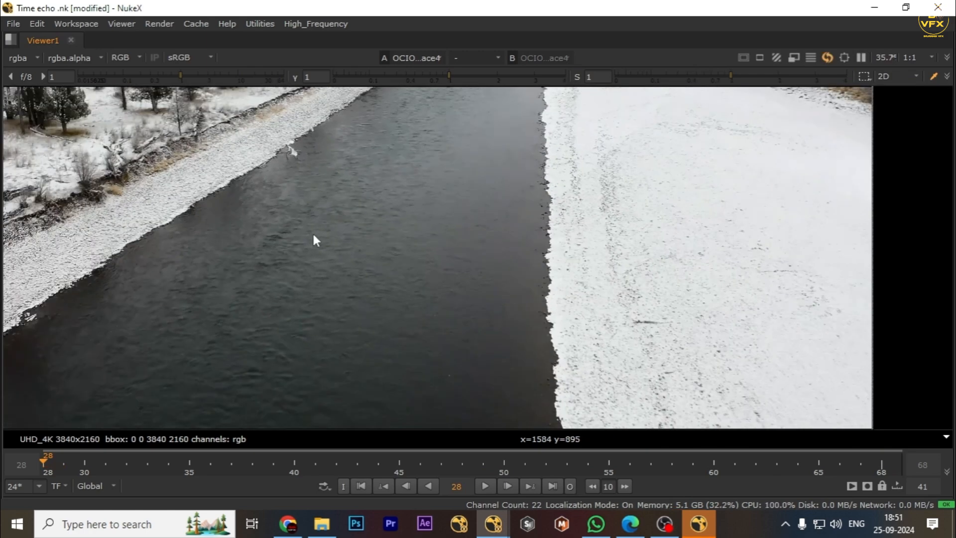
middle_drag(249, 213, 295, 261)
key(space)
click(450, 394)
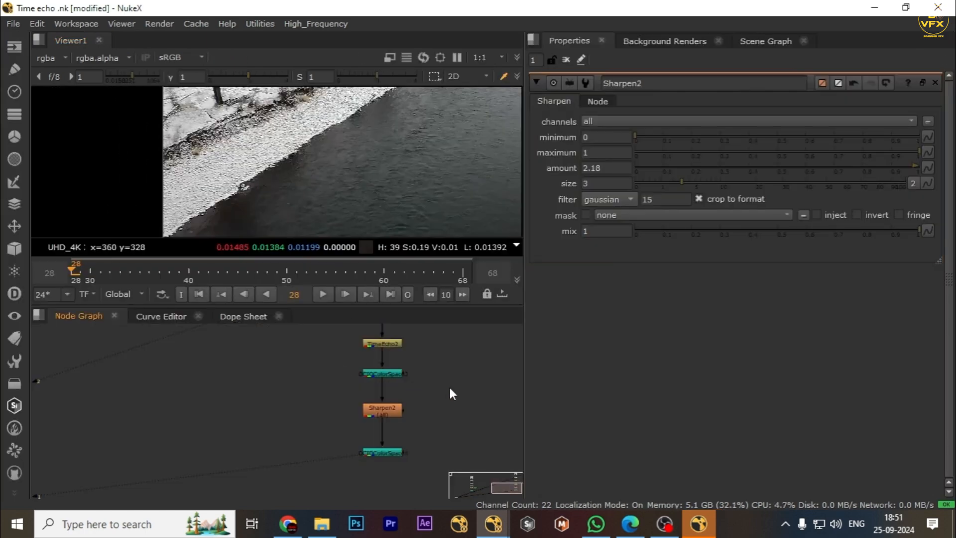
key(o)
drag(404, 410, 450, 406)
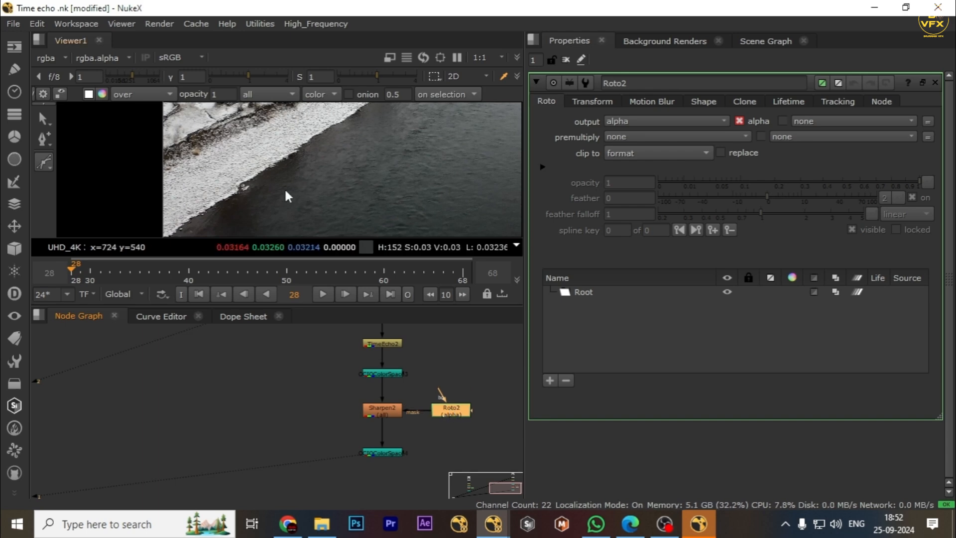
- Draw a closed B-spline shape around the river, following both banks and extending below the frame
key(space)
click(144, 367)
click(423, 192)
click(519, 138)
click(571, 144)
click(551, 182)
click(550, 344)
click(564, 404)
click(371, 414)
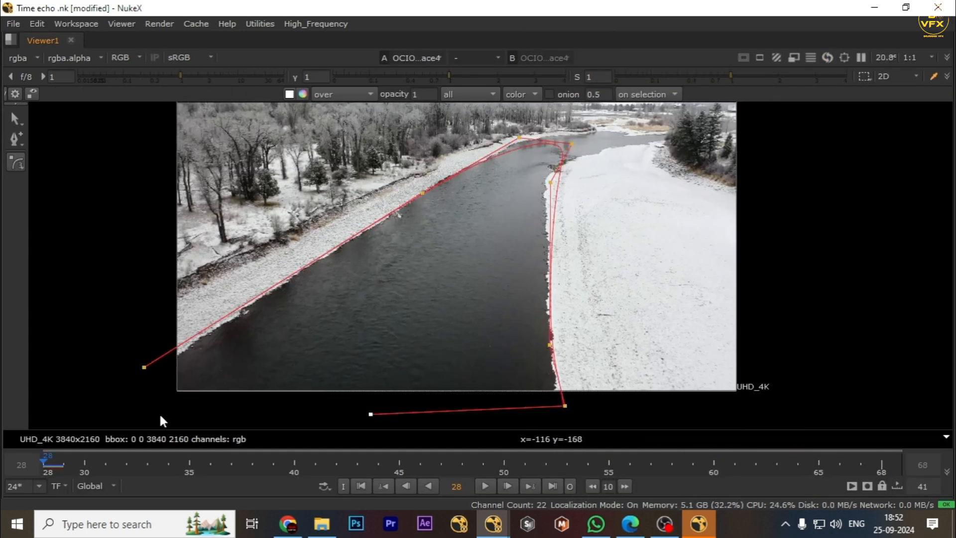
key(ctrl+z)
key(ctrl+z)
click(300, 423)
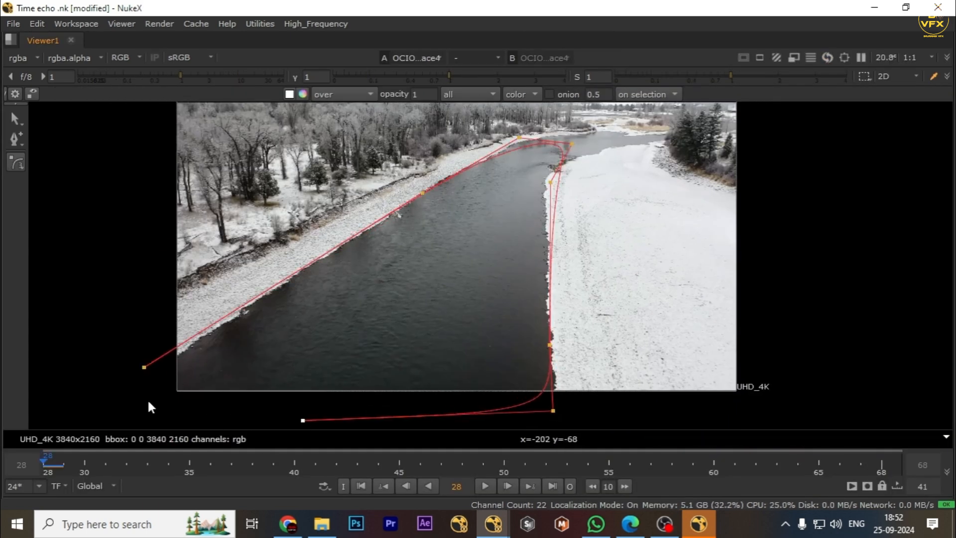
click(144, 367)
- Pull the feather points at the far end of the river shape inward over the water
scroll(443, 304, up, 3)
scroll(393, 292, up, 2)
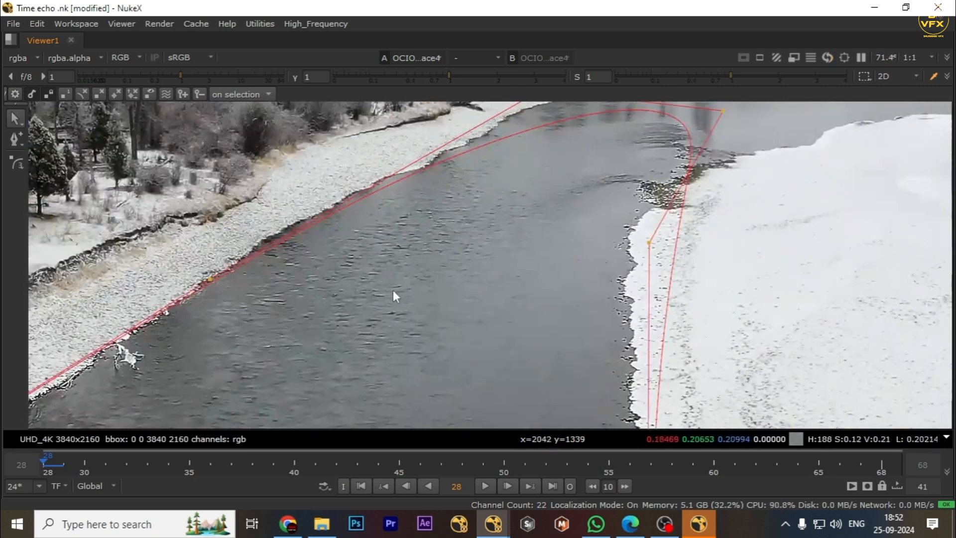
key(space)
key(space)
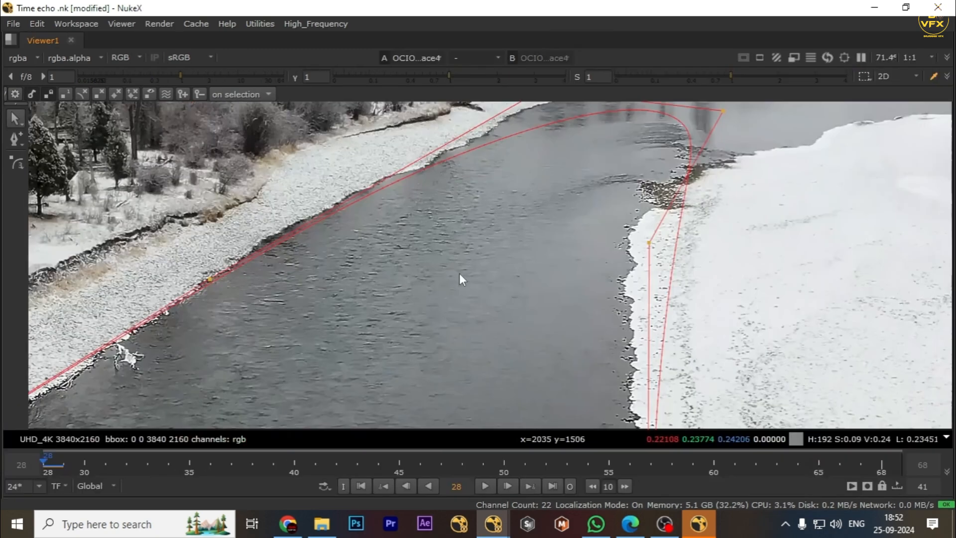
scroll(459, 273, down, 1)
middle_drag(459, 273, 371, 323)
drag(617, 147, 264, 329)
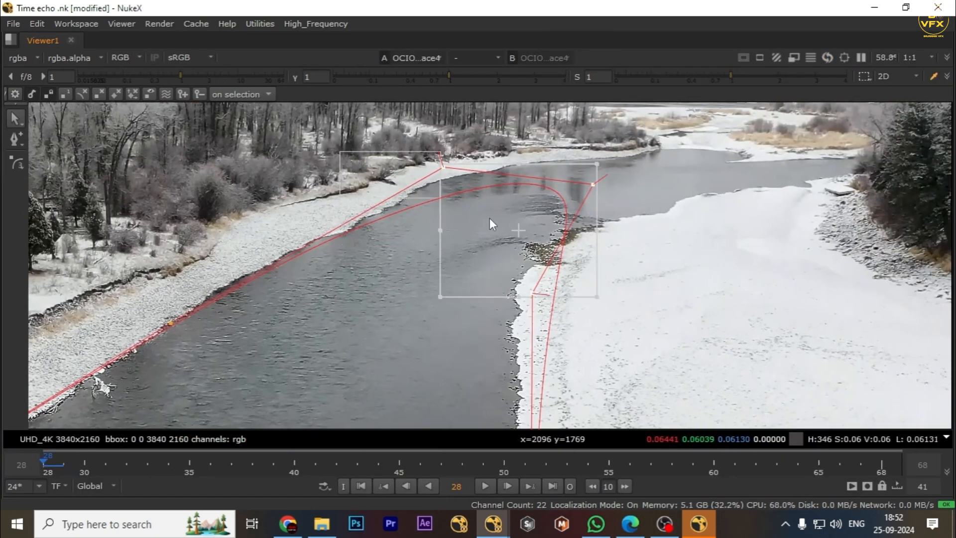
drag(611, 177, 319, 376)
drag(271, 288, 266, 304)
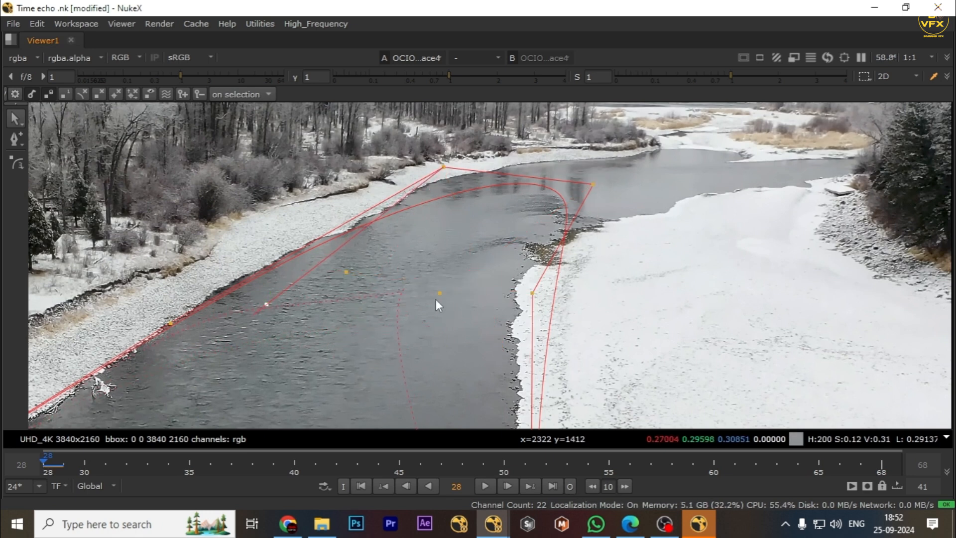
middle_drag(326, 280, 357, 233)
drag(299, 257, 199, 314)
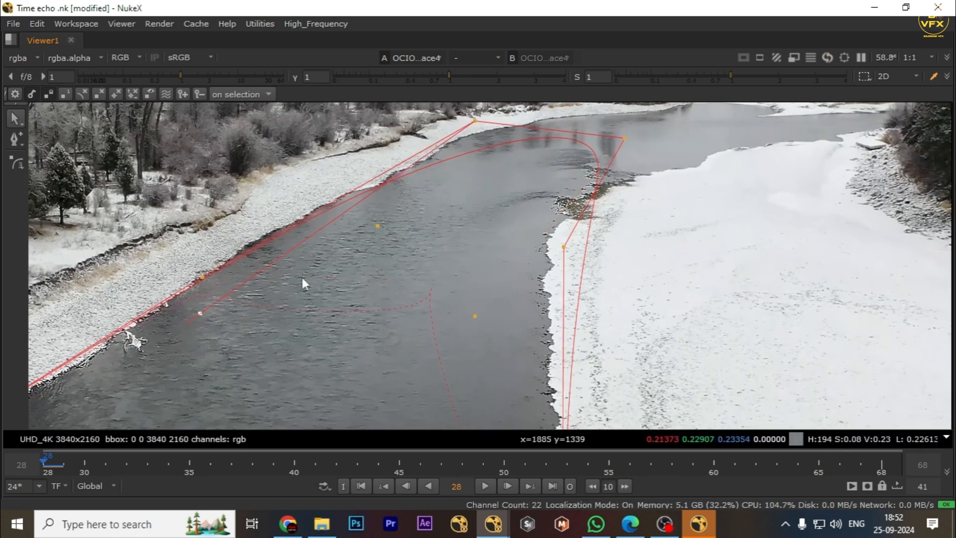
drag(376, 226, 311, 329)
scroll(310, 319, down, 1)
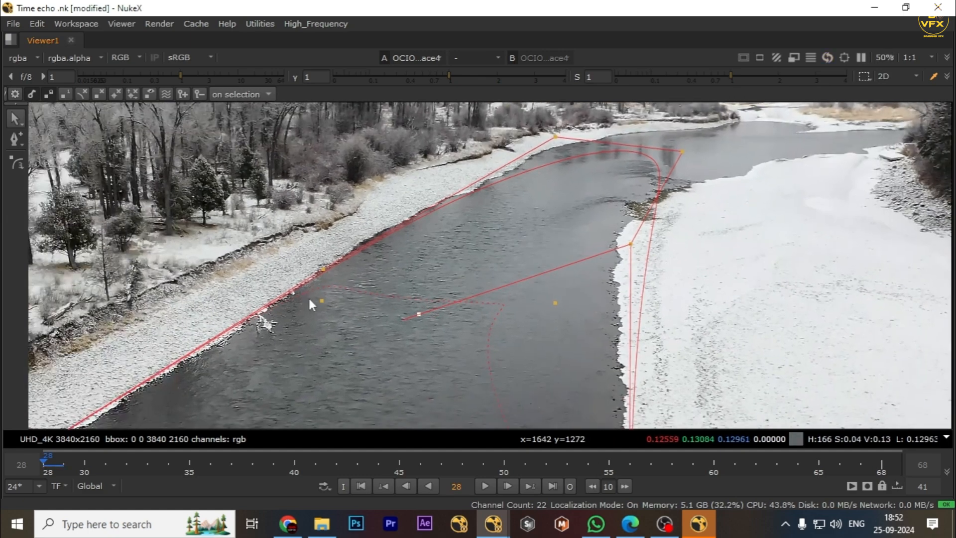
- Move the shape's far-end points down to the near side of the river bend and adjust the inner feather point
key(space)
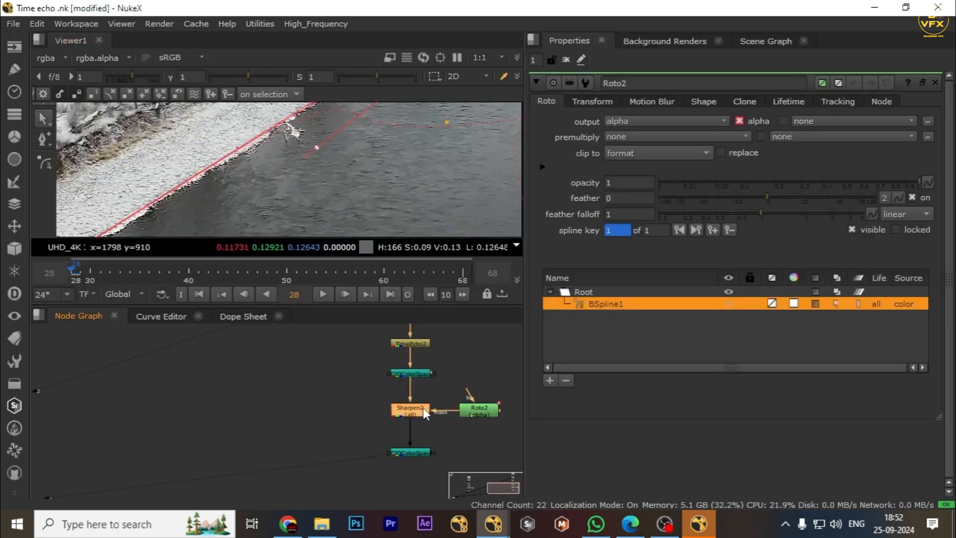
key(space)
scroll(531, 192, down, 1)
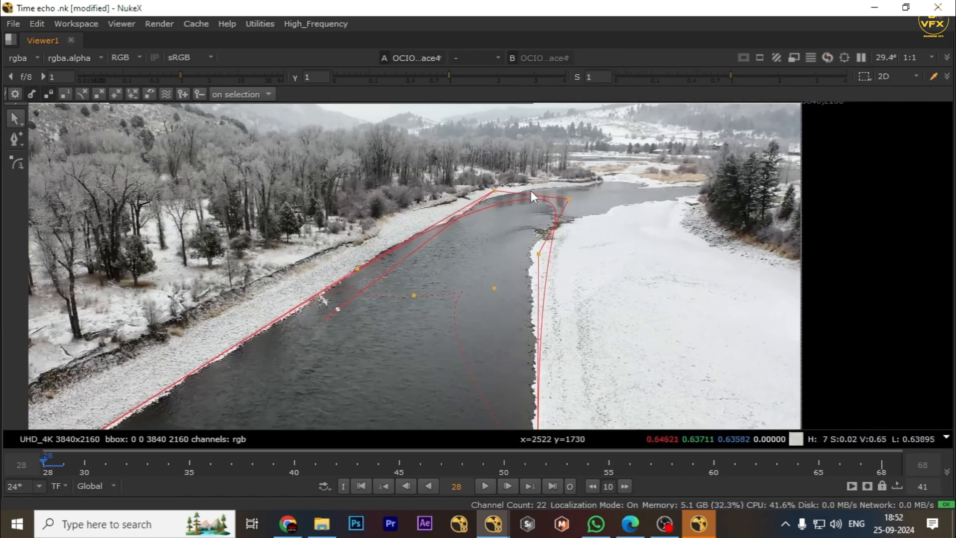
drag(499, 188, 456, 218)
drag(567, 200, 530, 254)
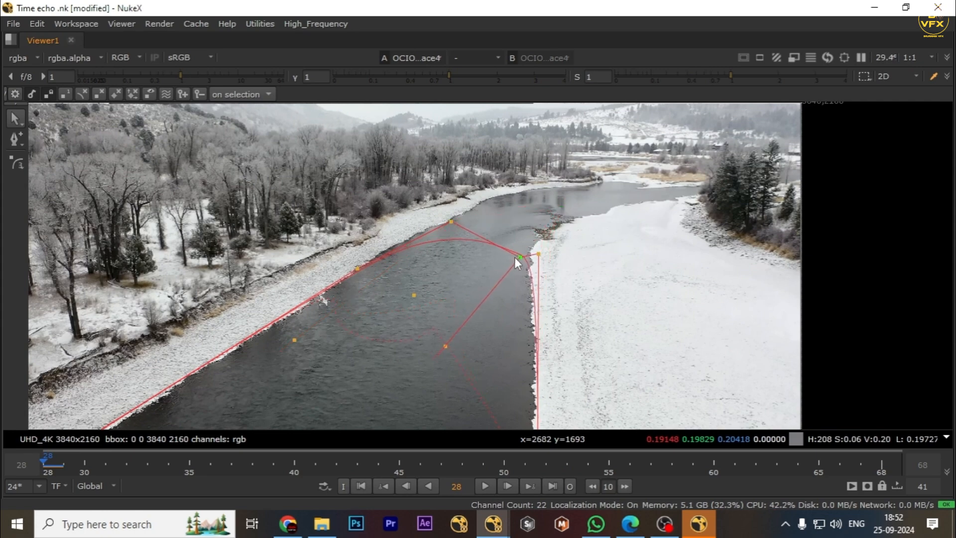
scroll(407, 309, up, 2)
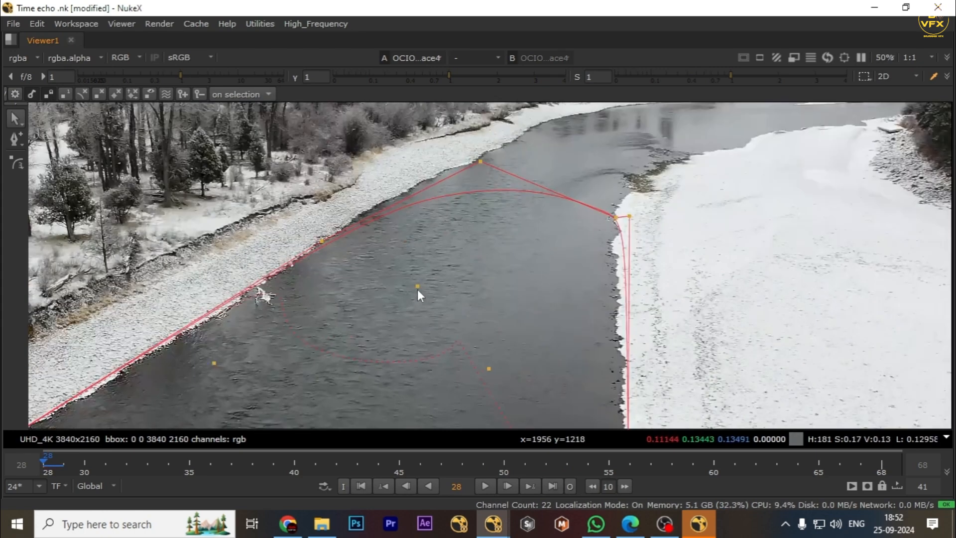
drag(418, 287, 414, 296)
- Hide the viewer overlay and compare Denoise2 with the sharpened result on the river
scroll(407, 250, up, 2)
key(q)
scroll(386, 270, down, 2)
key(1)
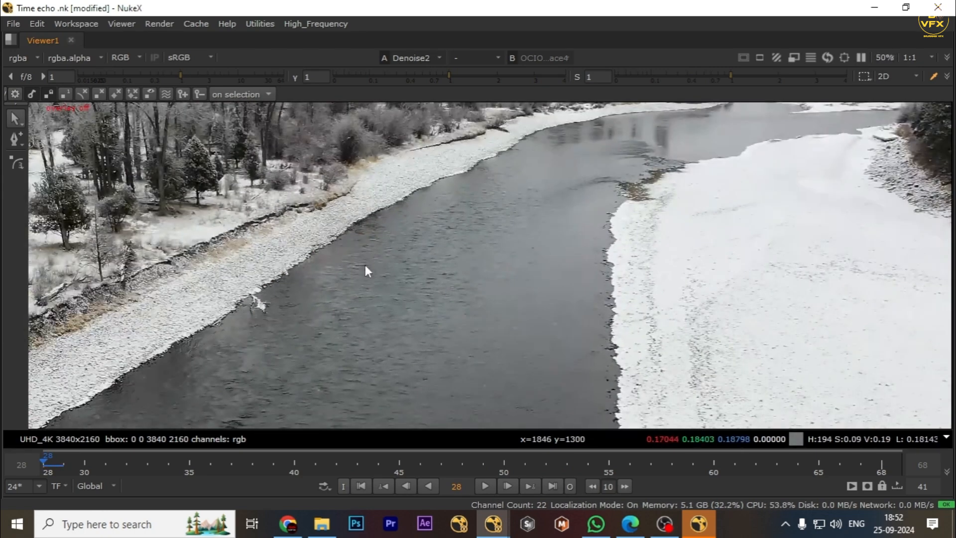
scroll(344, 269, up, 2)
key(2)
- Insert a Blur node between Roto2 and the Sharpen2 mask input
key(space)
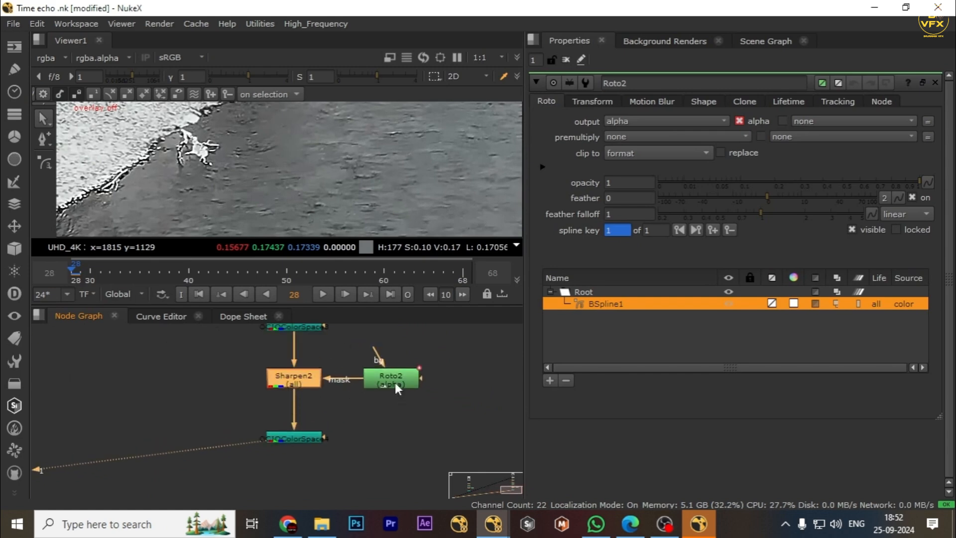
drag(395, 383, 398, 351)
key(b)
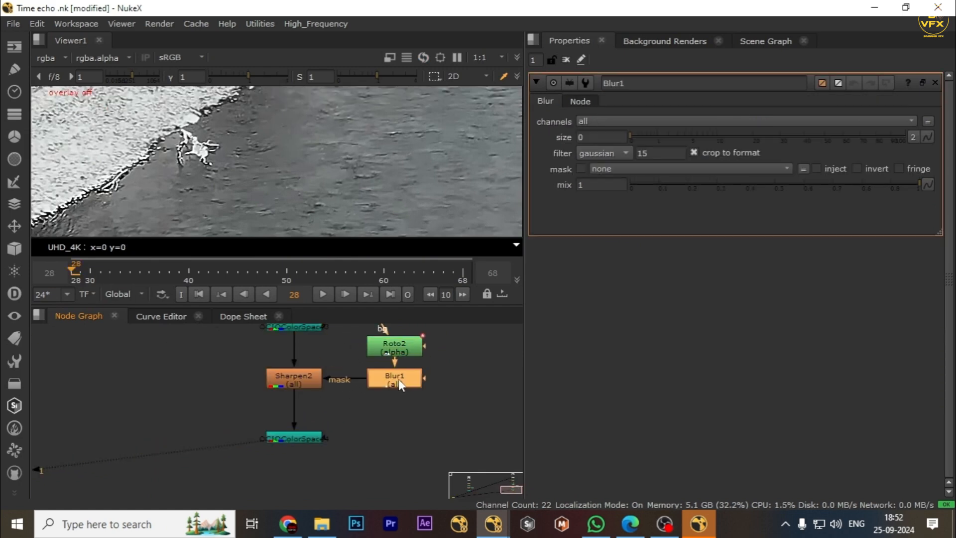
- Set the Blur node's size to 34 and open the Sharpen2 node's settings
drag(731, 140, 794, 142)
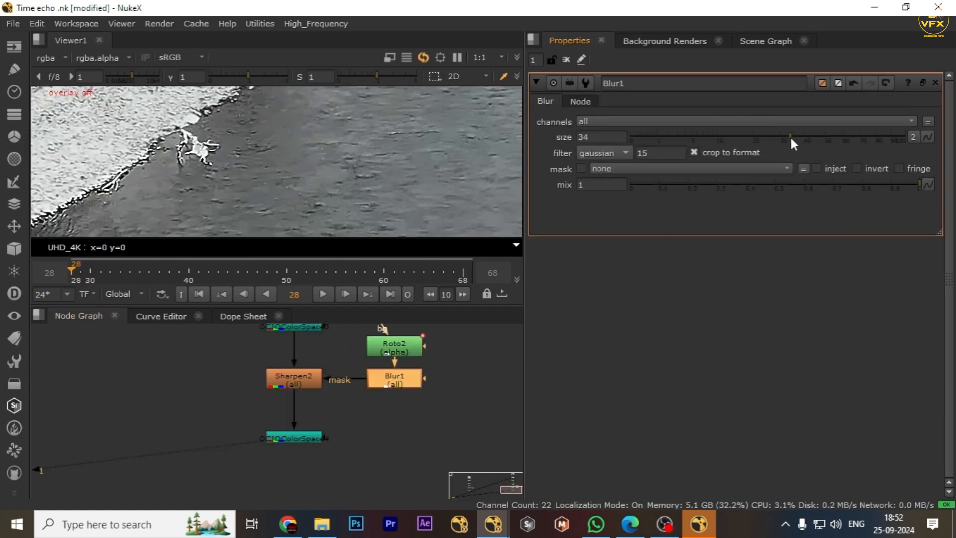
double_click(307, 381)
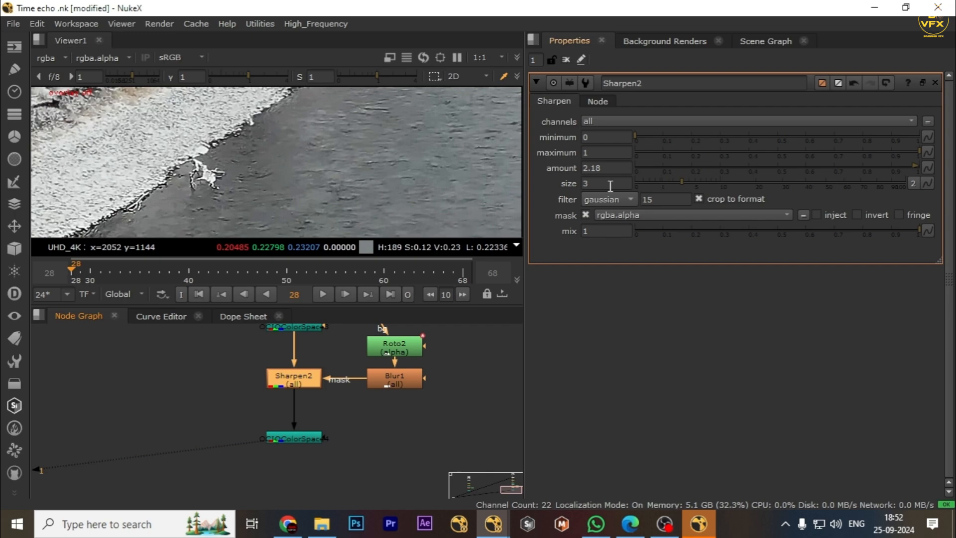
- Maximise the viewer and inspect the sharpened water and the bank edges across the river at different magnifications
key(space)
scroll(325, 229, down, 3)
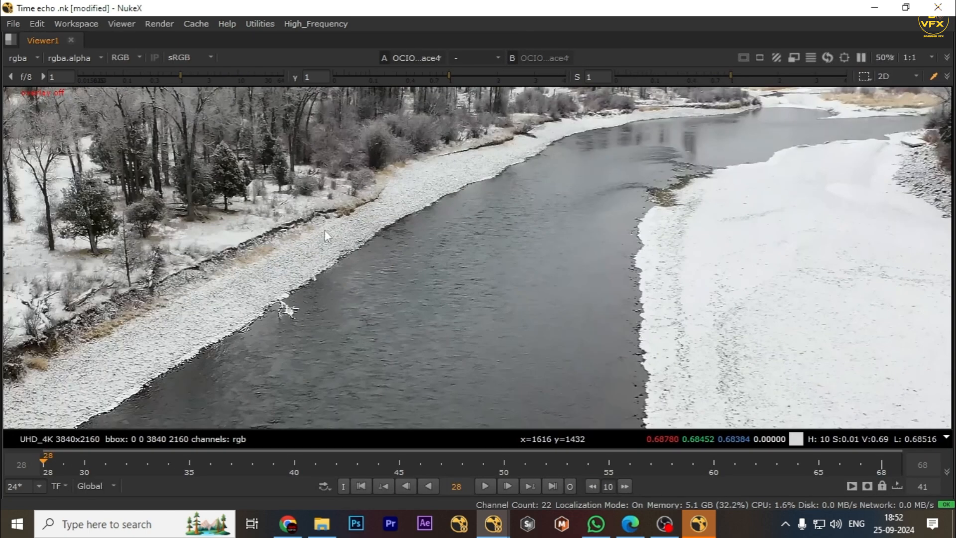
scroll(534, 229, down, 3)
middle_drag(534, 233, 536, 218)
drag(588, 166, 385, 266)
scroll(424, 235, up, 4)
middle_drag(391, 384, 465, 296)
- Switch the viewer repeatedly between Denoise2 and the OCIOColorSpace4 result to compare river detail before and after the masked sharpening
key(1)
scroll(532, 299, down, 5)
key(2)
key(1)
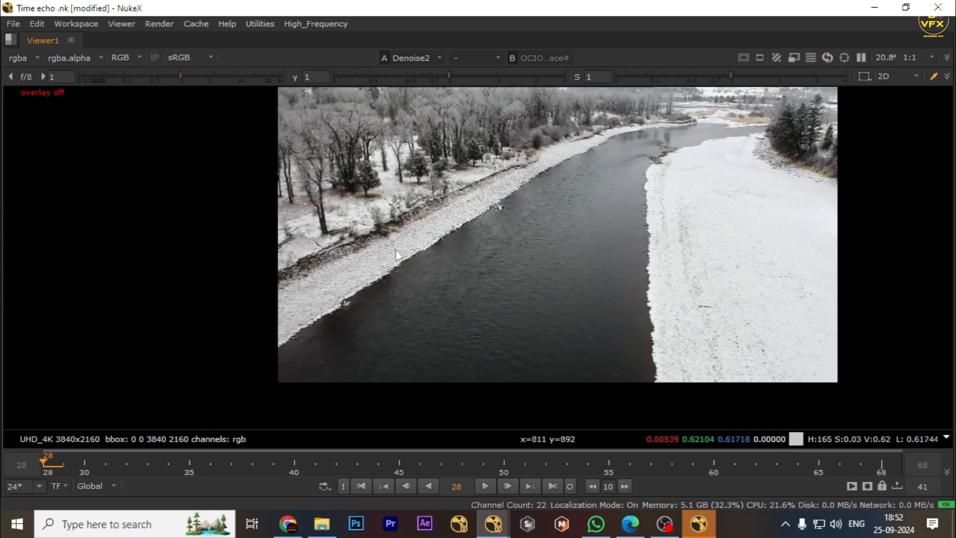
key(2)
key(1)
key(2)
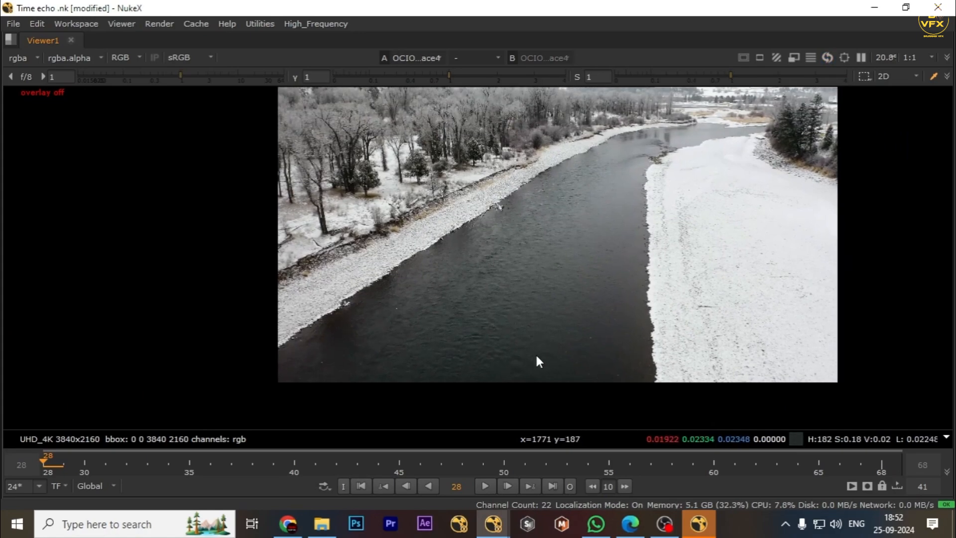
scroll(536, 354, up, 3)
key(1)
scroll(498, 318, down, 2)
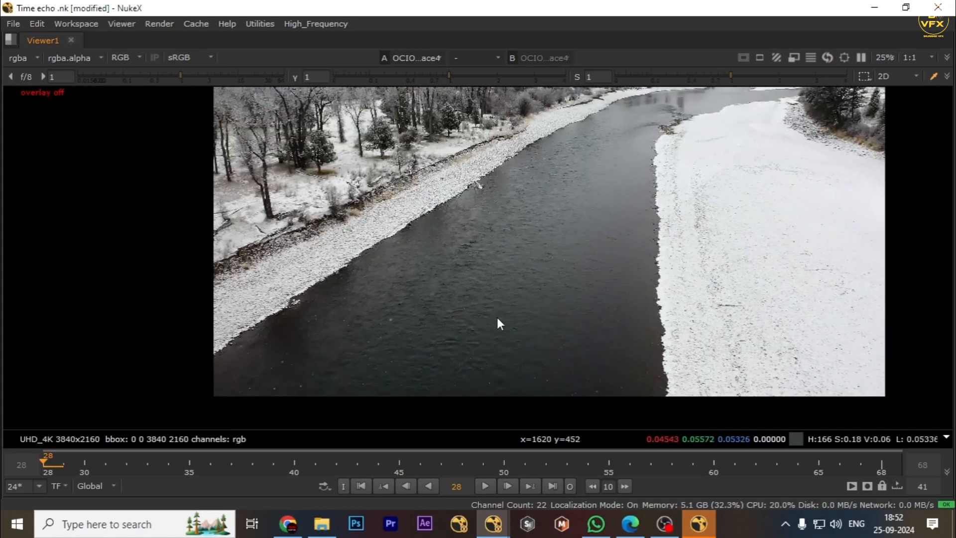
key(2)
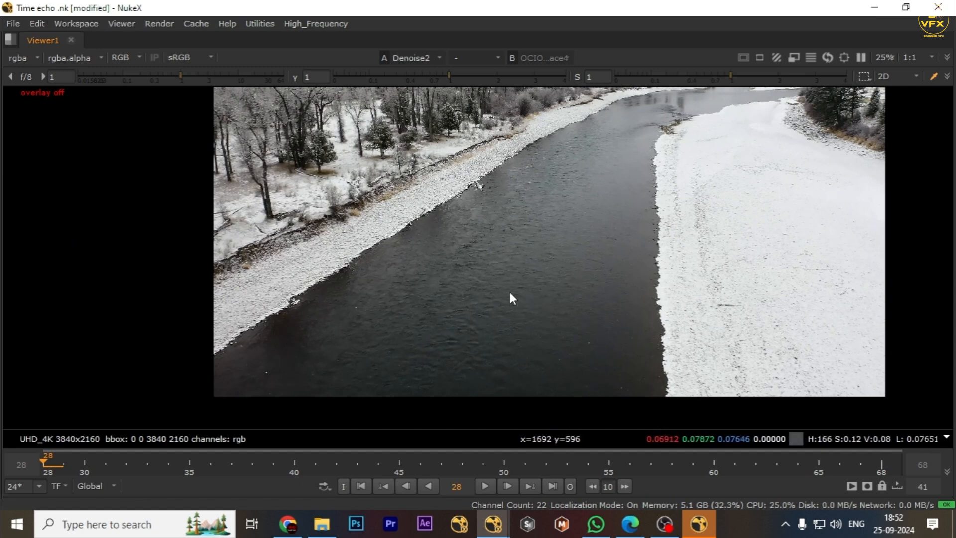
scroll(510, 293, down, 1)
middle_drag(511, 293, 385, 345)
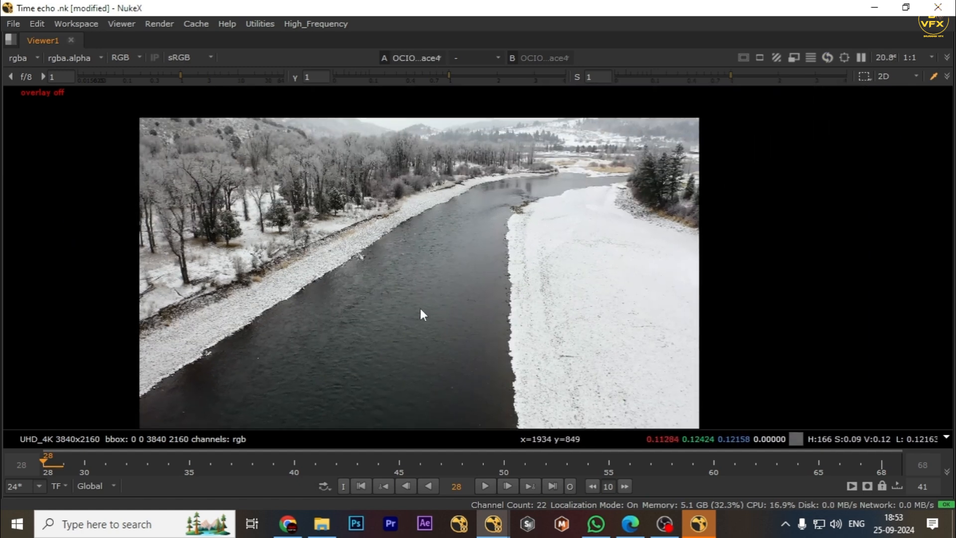
- Fit the whole frame in the viewer, turn the overlay back on and play the sharpened result
key(f)
key(o)
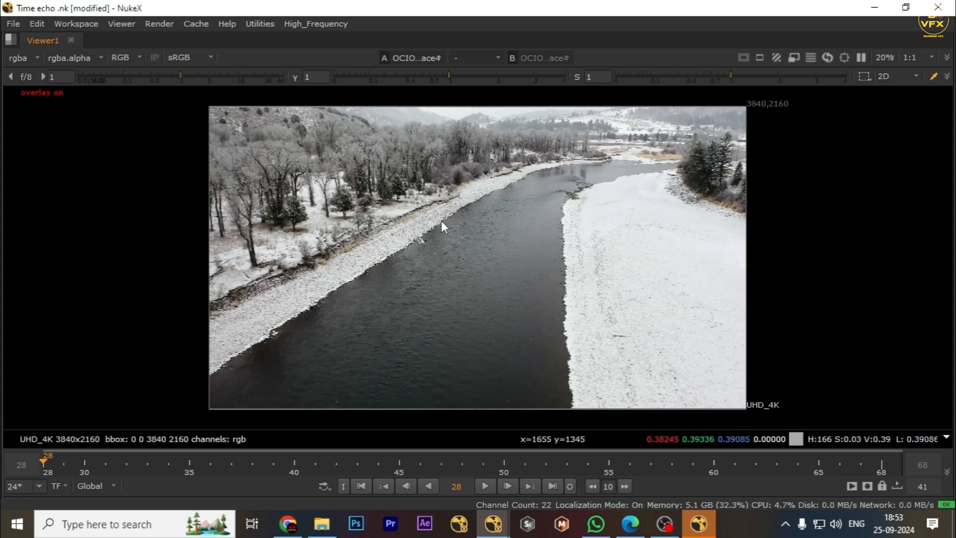
key(space)
key(space)
key(l)
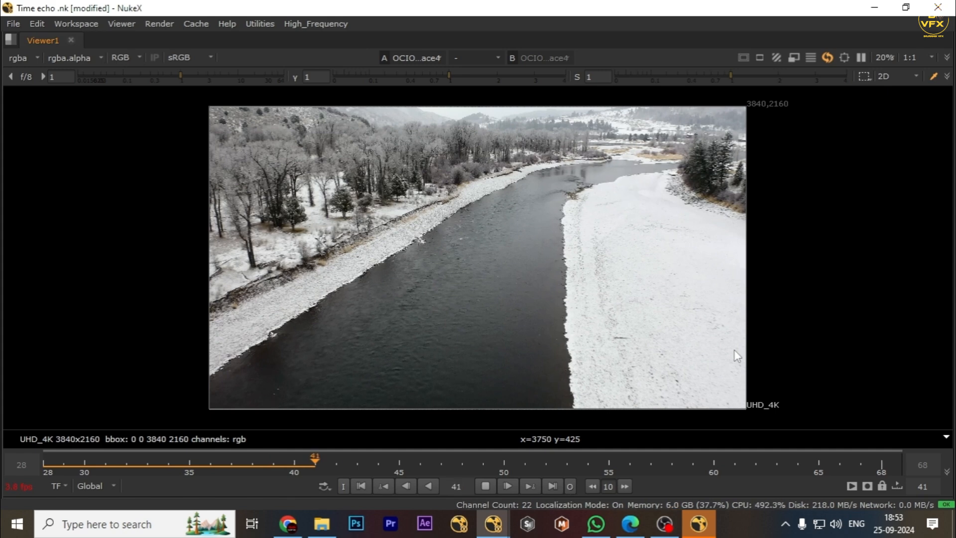
ctrl+shift+drag(779, 220, 338, 352)
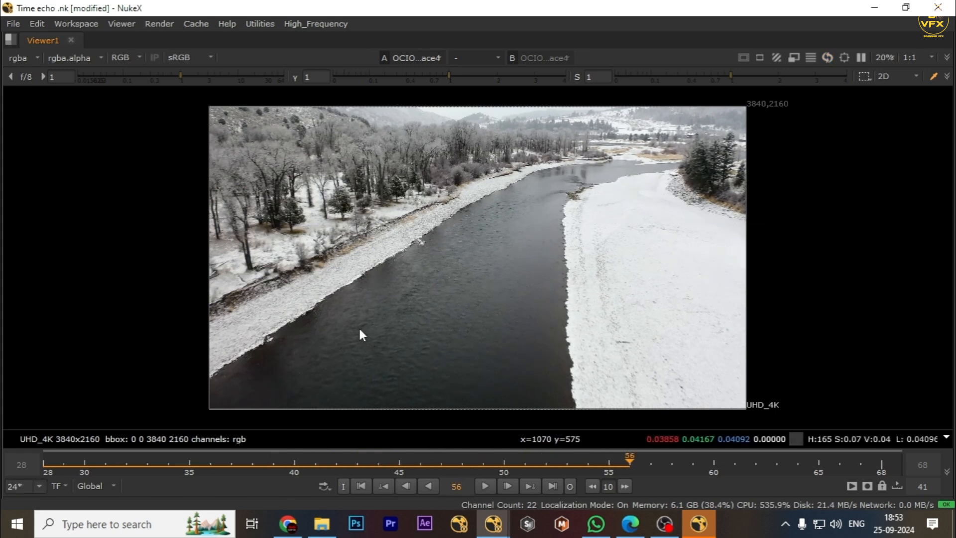
- Return to frame 28, view the OCIOColorSpace2 output in the maximised viewer and play it
key(Home)
key(space)
scroll(239, 412, down, 4)
middle_drag(239, 411, 486, 414)
middle_drag(147, 424, 388, 443)
scroll(435, 418, up, 3)
drag(335, 422, 420, 468)
key(space)
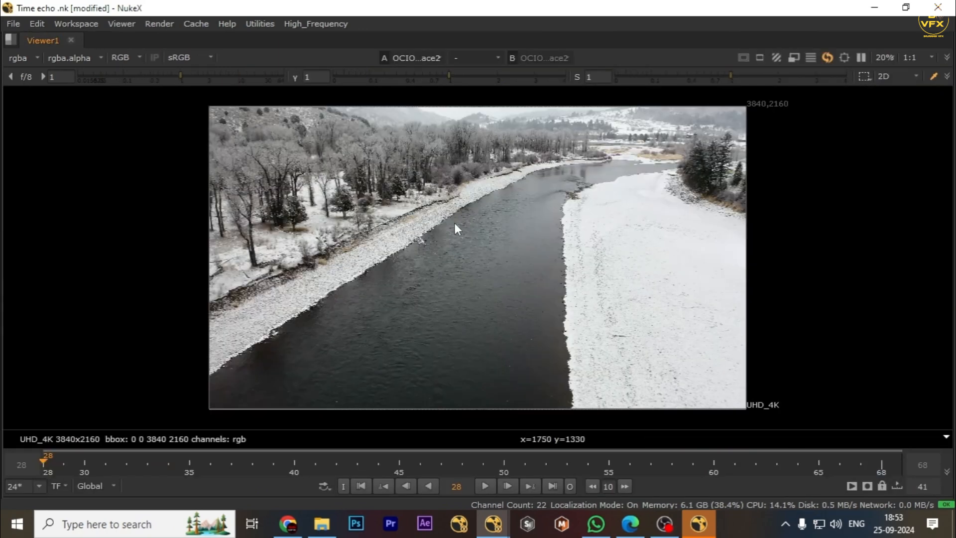
key(l)
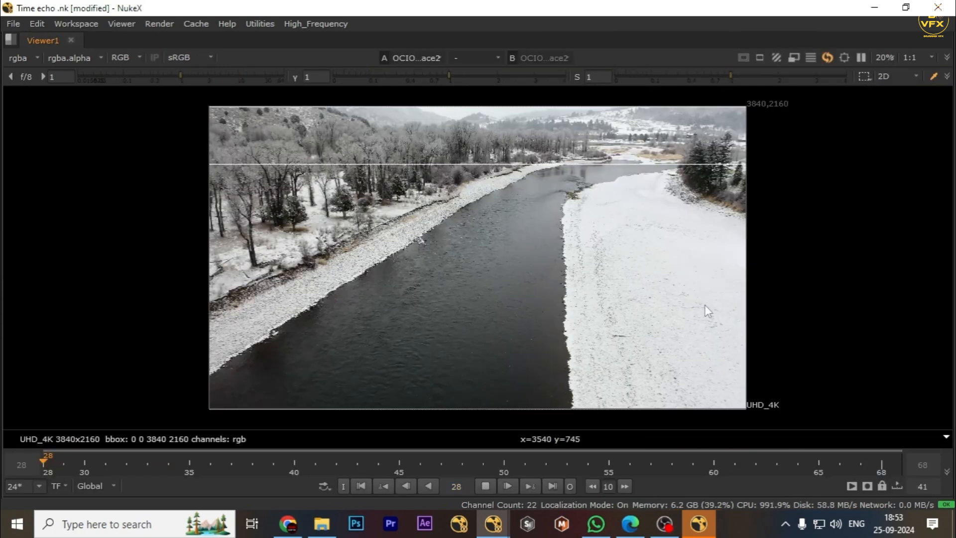